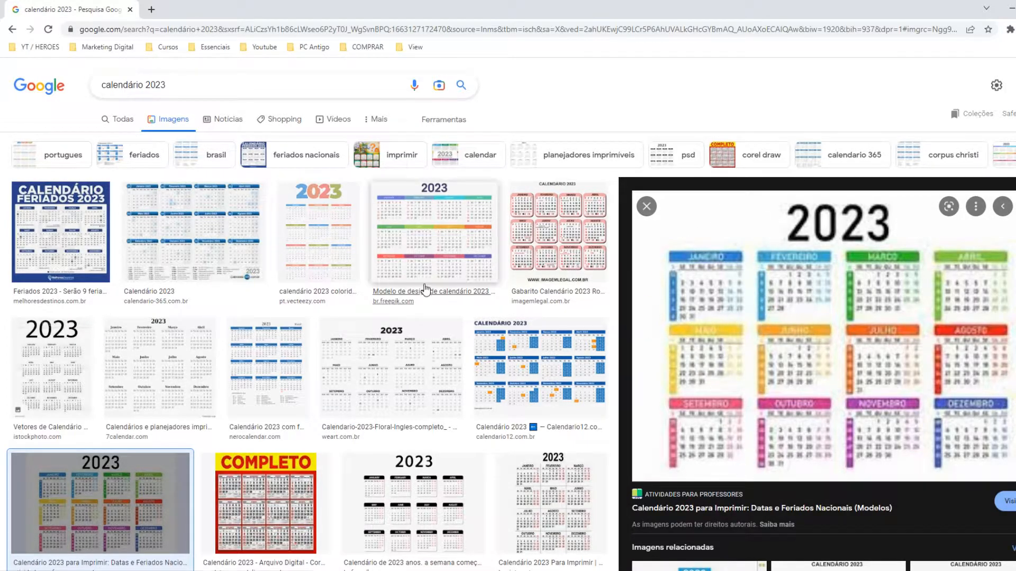
# - Preview several 2023 calendar images in the search results and open the pink Imagem Legal calendar
pyautogui.click(317, 236)
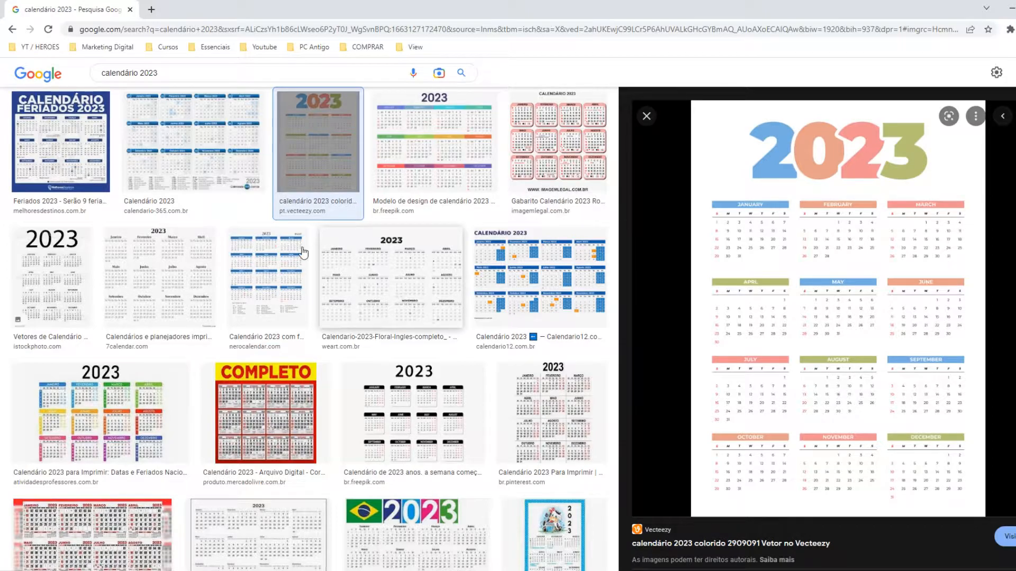
pyautogui.click(154, 404)
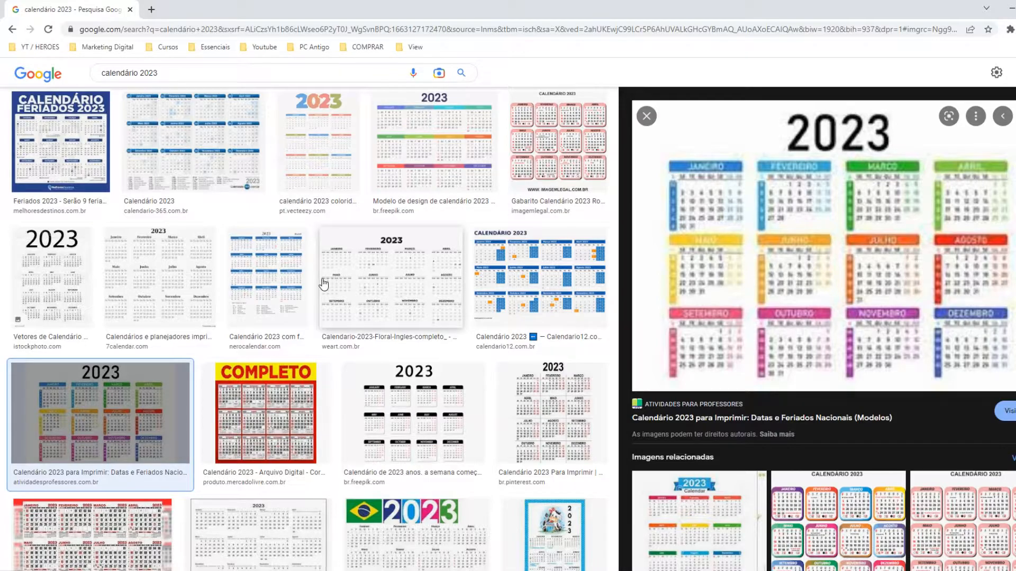
pyautogui.click(561, 145)
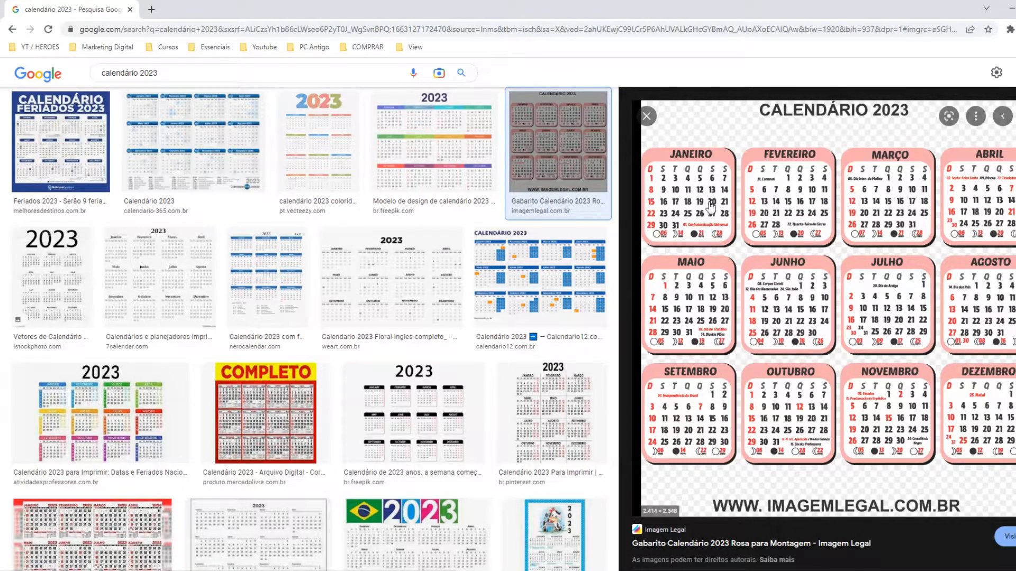
# - Take a rectangular screen capture of the twelve month blocks in the pink calendar preview
pyautogui.rightClick(786, 272)
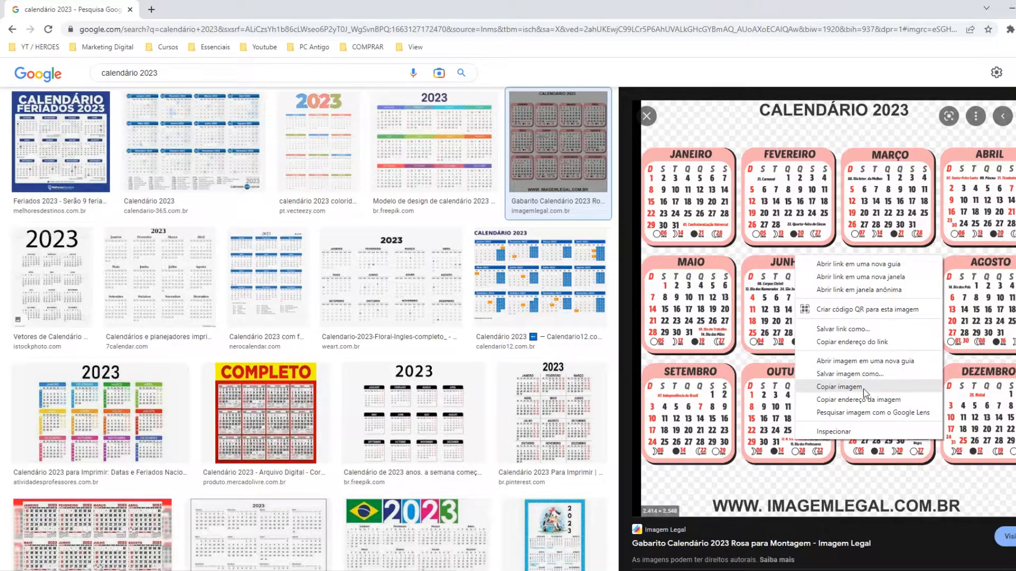
pyautogui.click(781, 54)
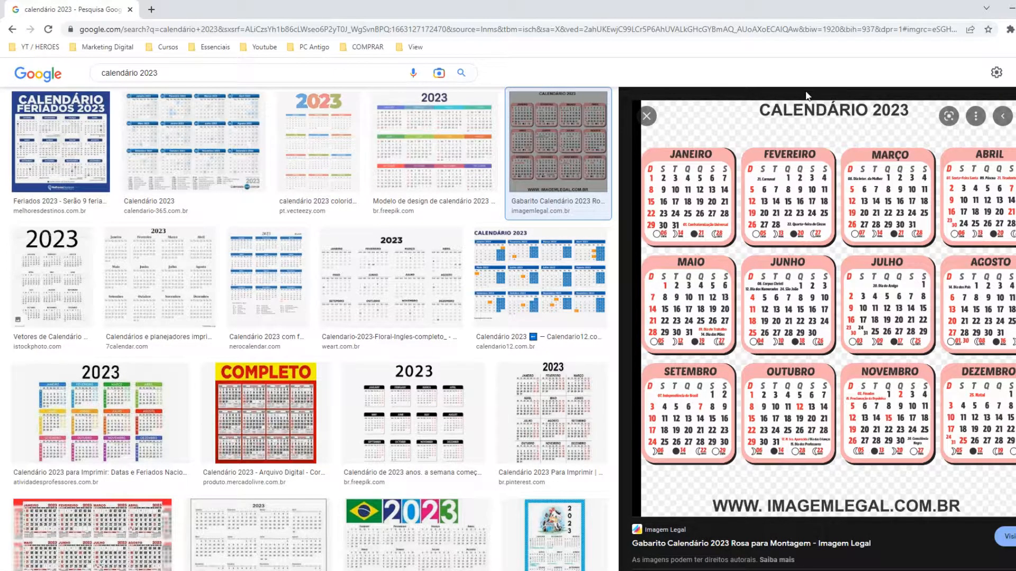
pyautogui.press('super+shift+s')
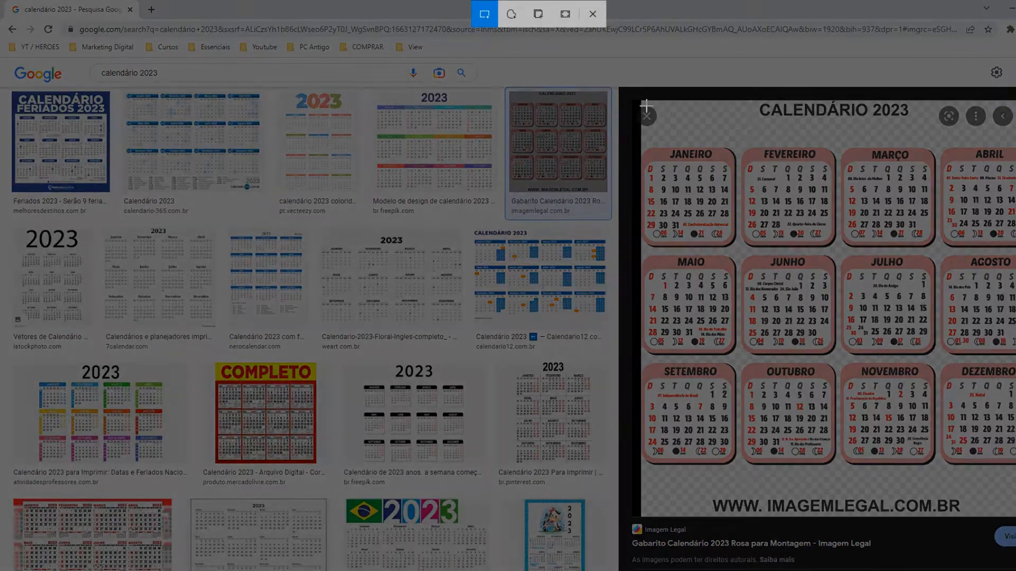
pyautogui.moveTo(644, 137); pyautogui.dragTo(1015, 472)
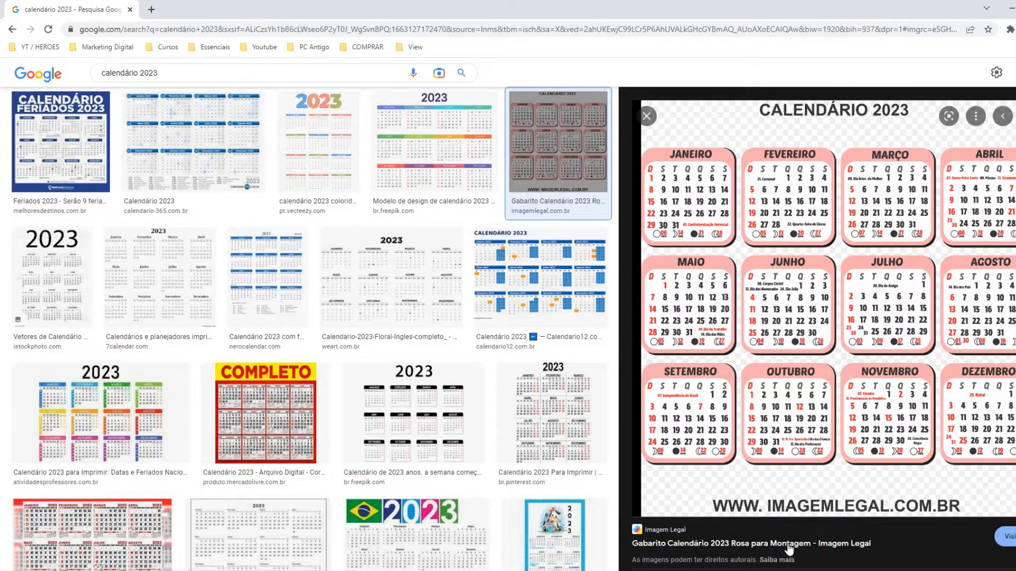
# - Switch to Excel, paste the captured calendar into the blank sheet, and place it around columns K to U
pyautogui.click(640, 540)
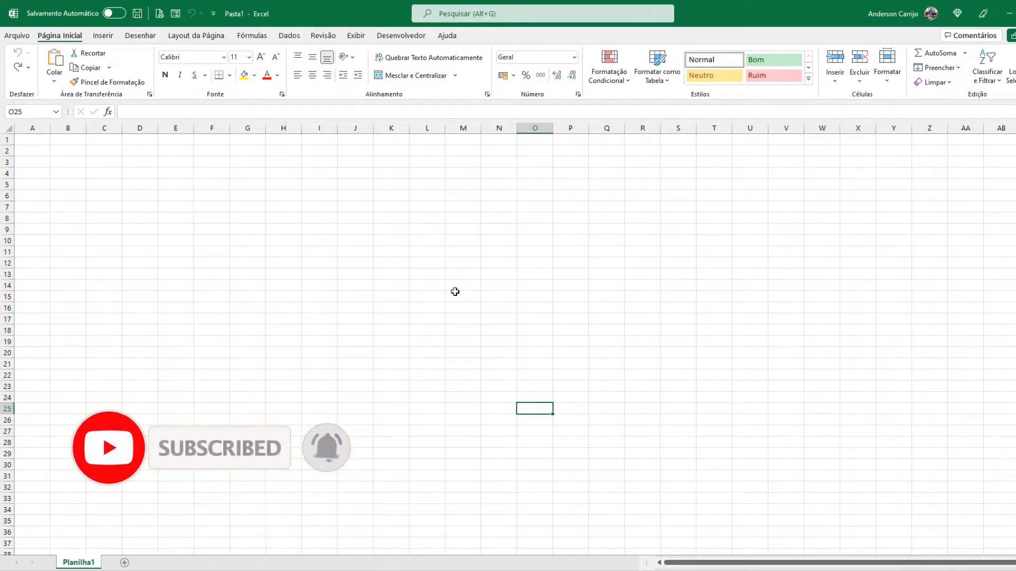
pyautogui.hotkey('ctrl', 'v')
pyautogui.moveTo(705, 469); pyautogui.dragTo(527, 217)
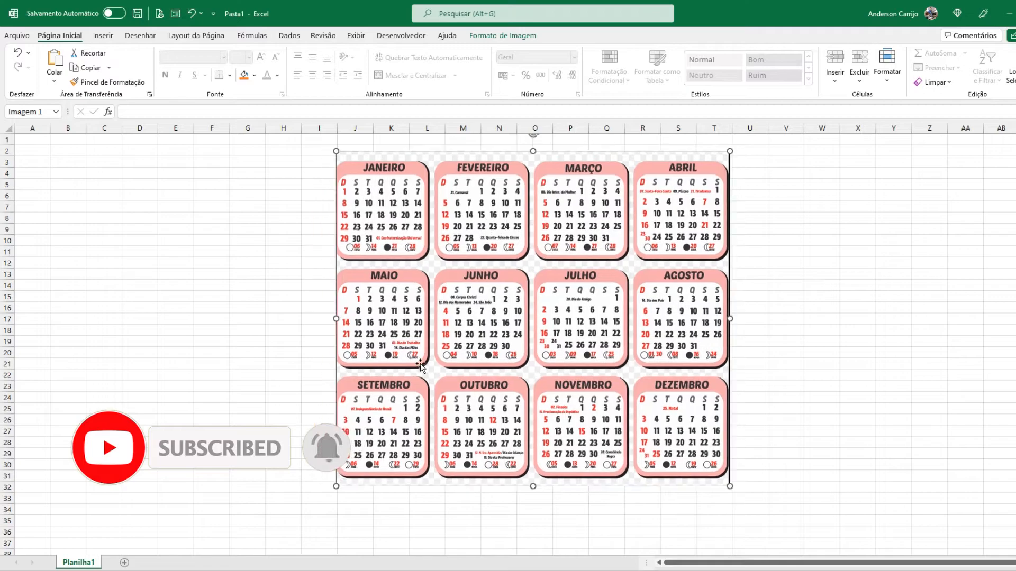
pyautogui.moveTo(503, 296); pyautogui.dragTo(542, 290)
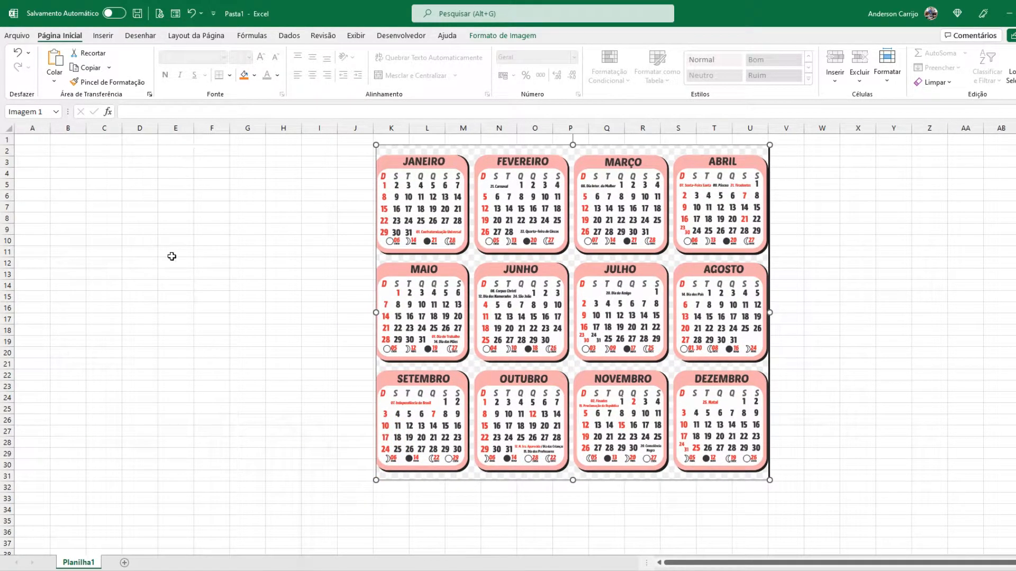
pyautogui.click(34, 125)
pyautogui.click(56, 125)
pyautogui.click(106, 126)
pyautogui.click(183, 125)
pyautogui.click(215, 125)
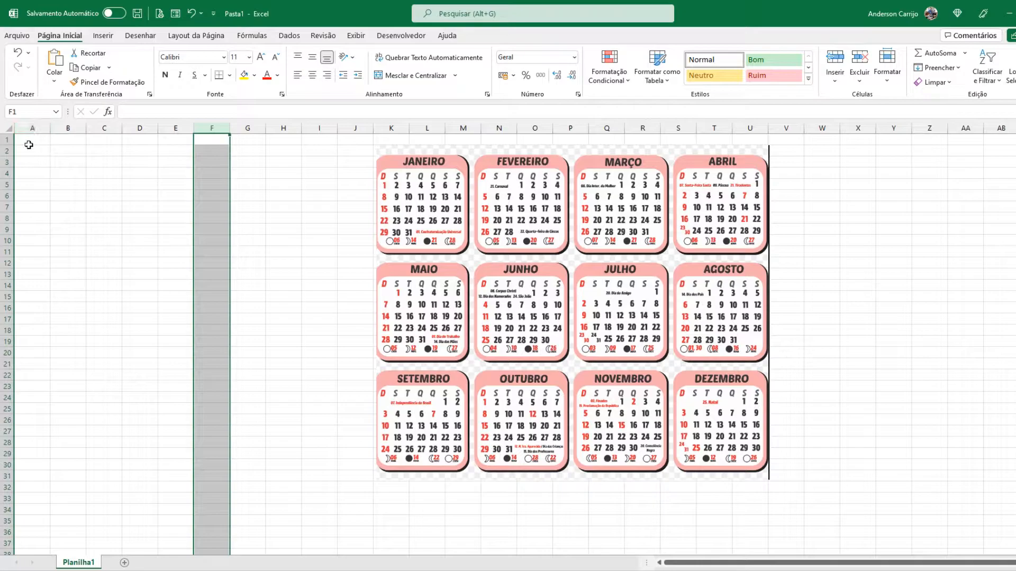
pyautogui.click(181, 127)
pyautogui.click(210, 127)
pyautogui.click(140, 127)
# - Set the width of columns A through AZ to 2,5
pyautogui.moveTo(31, 126); pyautogui.dragTo(1003, 182)
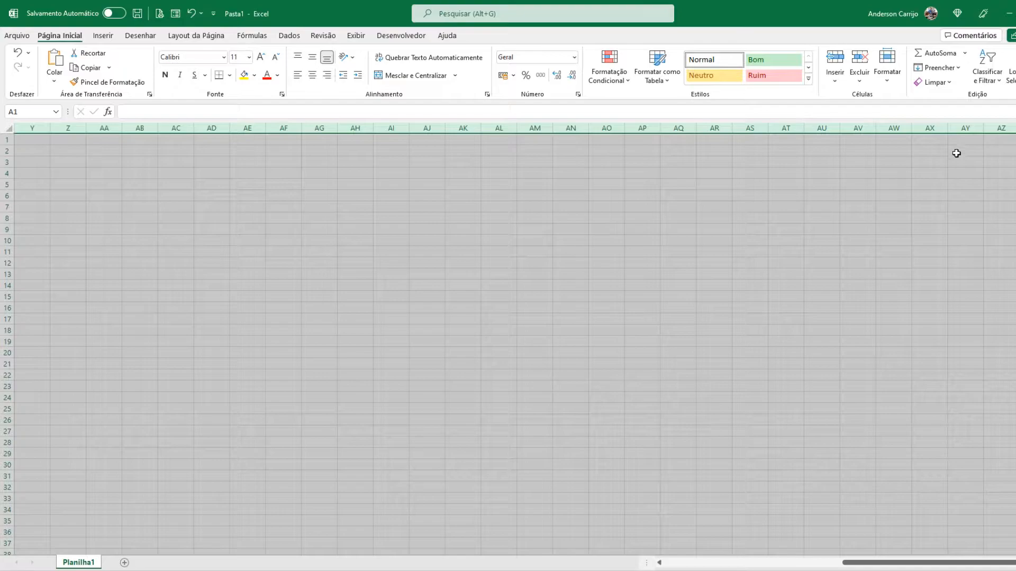
pyautogui.rightClick(670, 126)
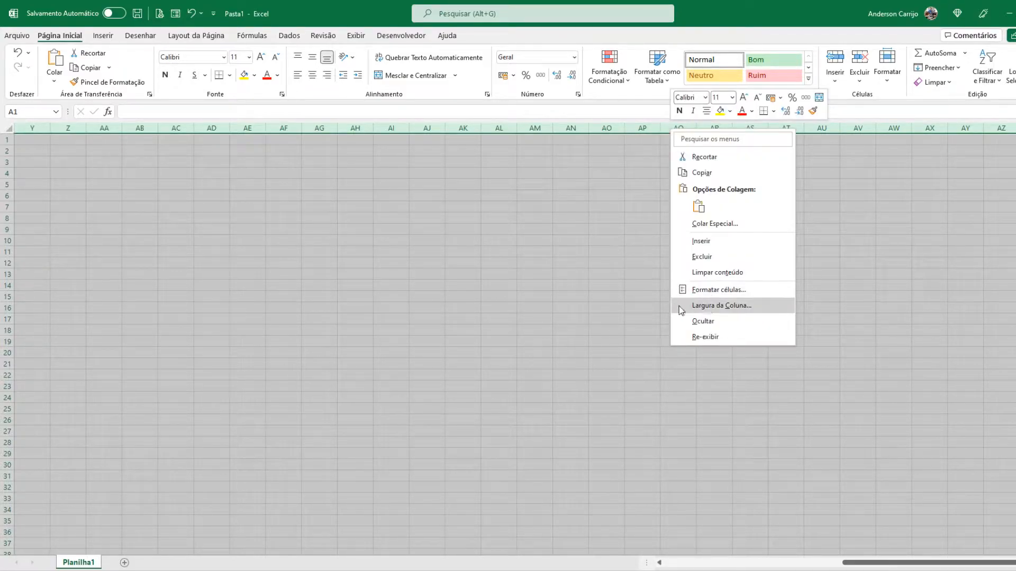
pyautogui.click(722, 306)
pyautogui.write('2')
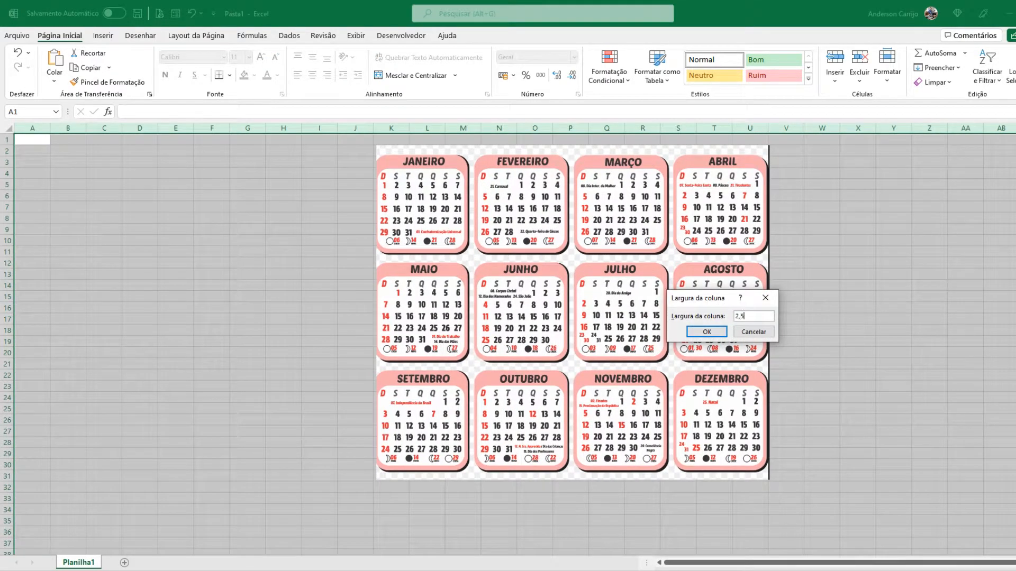
pyautogui.write(',5')
pyautogui.click(707, 332)
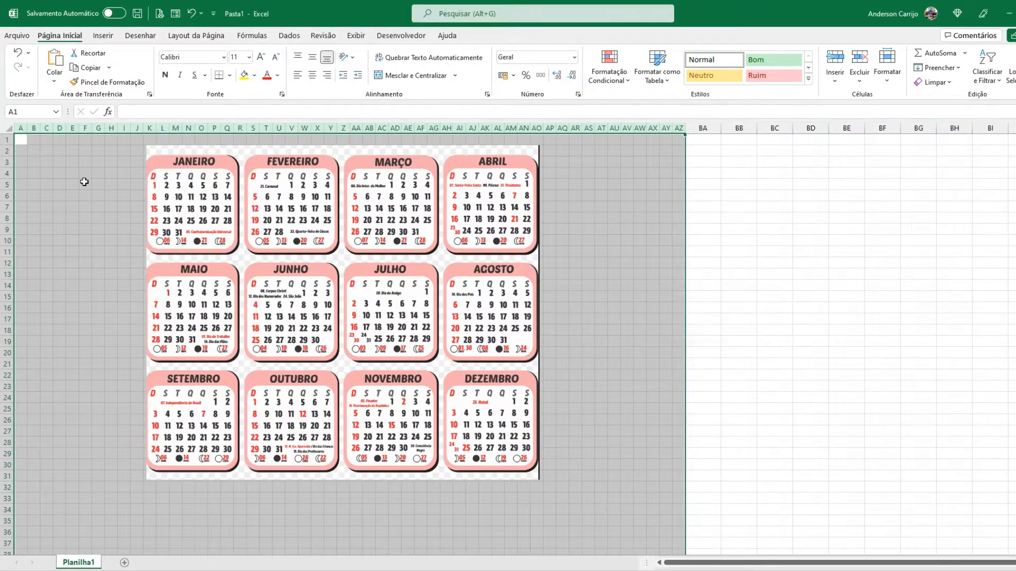
pyautogui.click(59, 151)
pyautogui.click(47, 163)
pyautogui.click(72, 151)
pyautogui.click(99, 195)
pyautogui.click(85, 195)
pyautogui.click(59, 184)
pyautogui.click(34, 173)
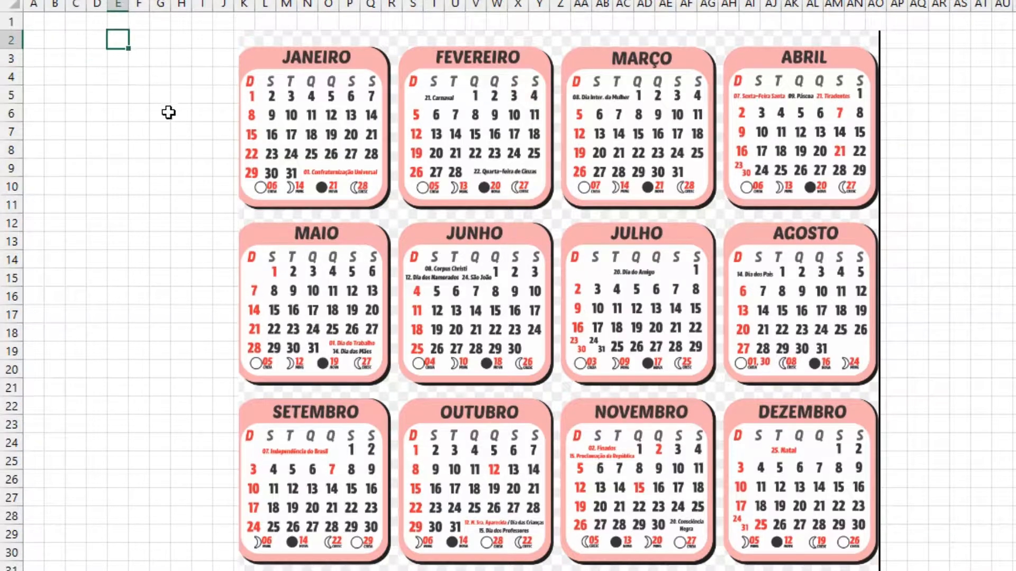
# - Move the calendar picture right to about column AH and enter DRAGON TUTORIAIS in A1 and CALENDÁRIO DE VÍDEOS in A2
pyautogui.moveTo(356, 236); pyautogui.dragTo(842, 248)
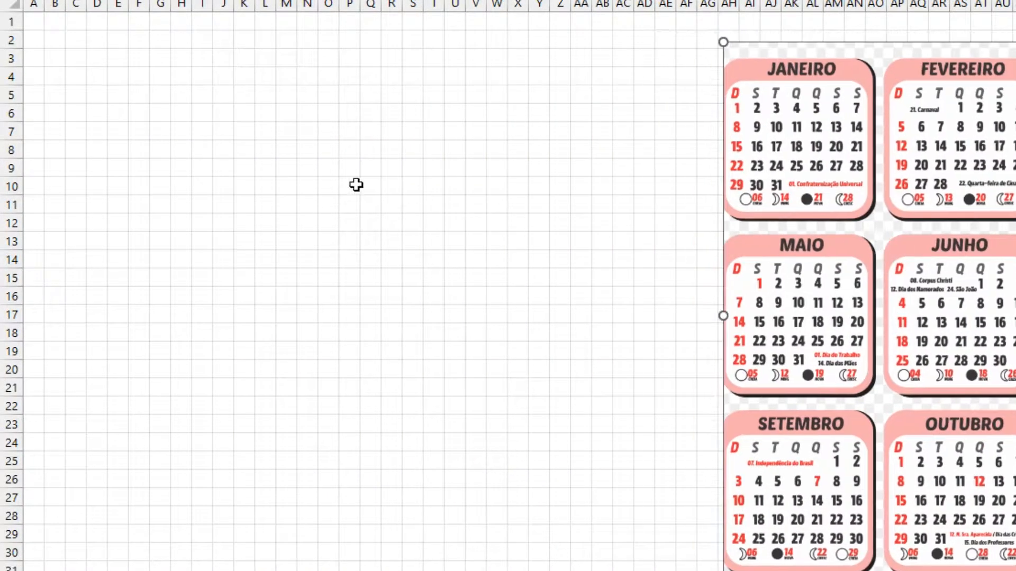
pyautogui.click(117, 186)
pyautogui.click(35, 22)
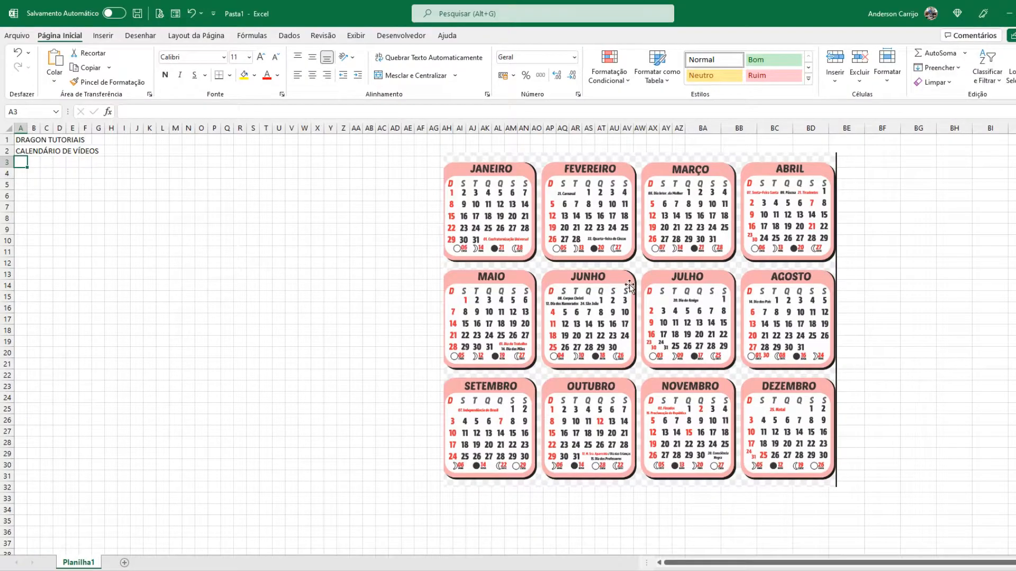
# - Reposition the calendar picture so its left edge sits at about column AD, clear of the working cells
pyautogui.moveTo(942, 270); pyautogui.dragTo(729, 247)
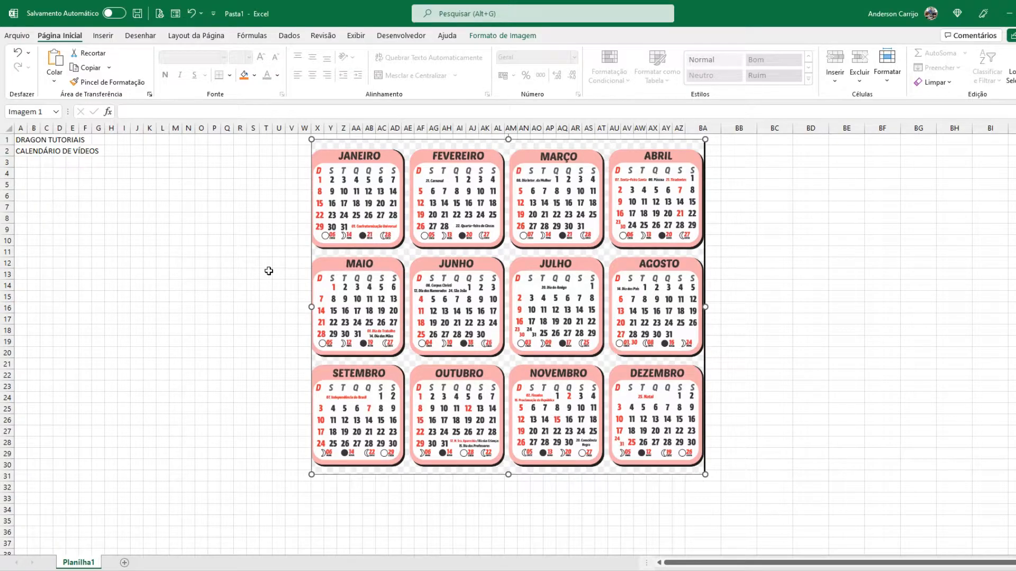
pyautogui.click(68, 183)
pyautogui.click(125, 194)
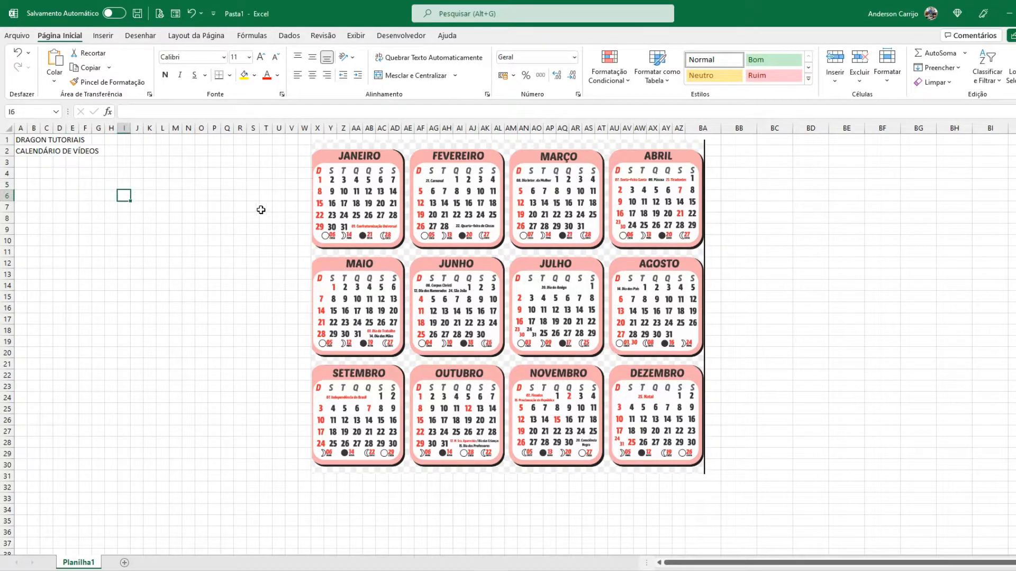
pyautogui.moveTo(470, 242)
pyautogui.mouseDown()
pyautogui.moveTo(439, 266)
pyautogui.moveTo(500, 264)
pyautogui.moveTo(482, 239)
pyautogui.mouseUp()
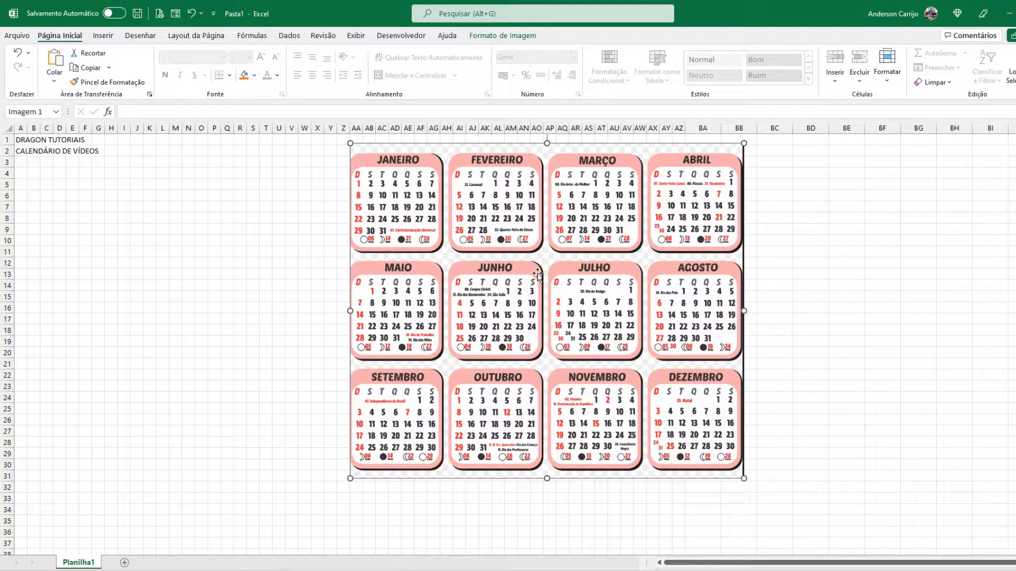
pyautogui.moveTo(475, 246); pyautogui.dragTo(516, 251)
# - Enter the month heading JANEIRO in cell A4
pyautogui.click(18, 174)
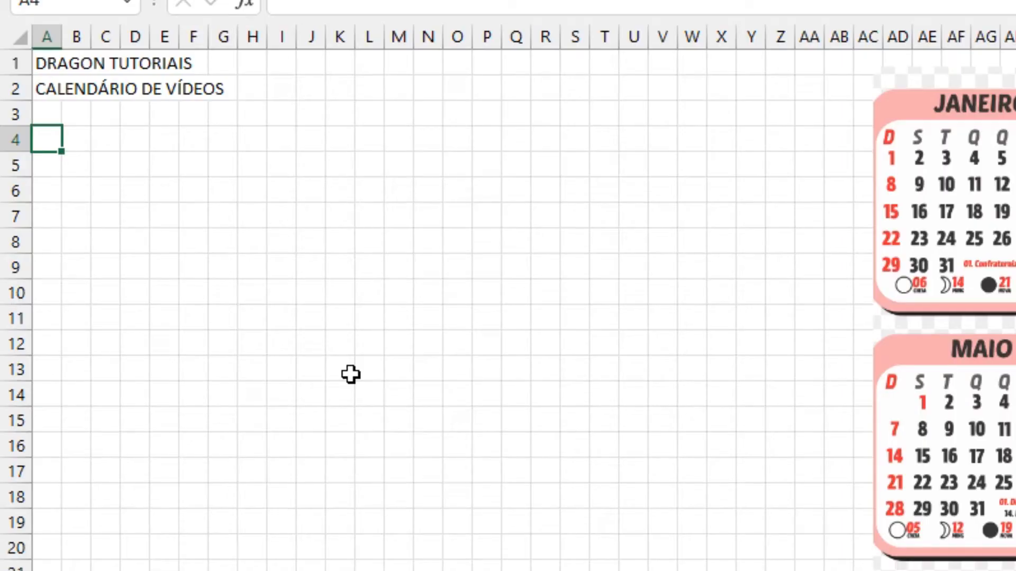
pyautogui.write('JANEIRO')
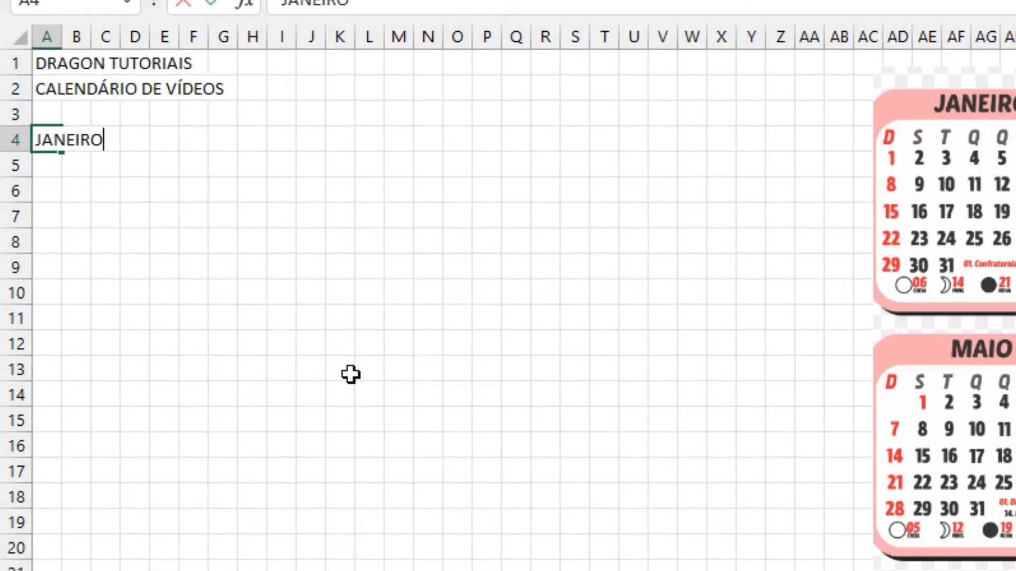
pyautogui.press('Return')
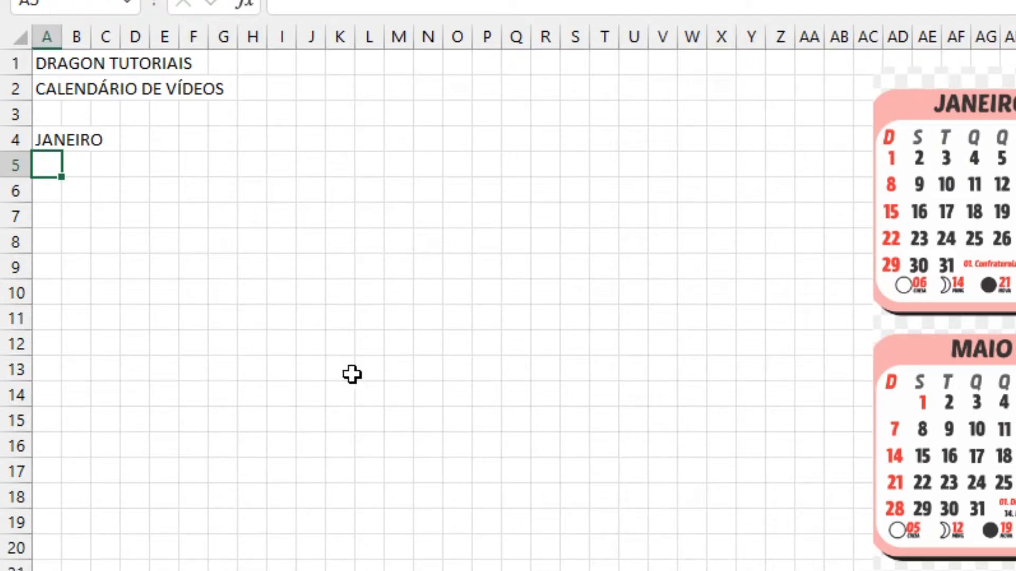
# - Try autofilling the month names from A4 down to A8, and undo the fill
pyautogui.click(55, 143)
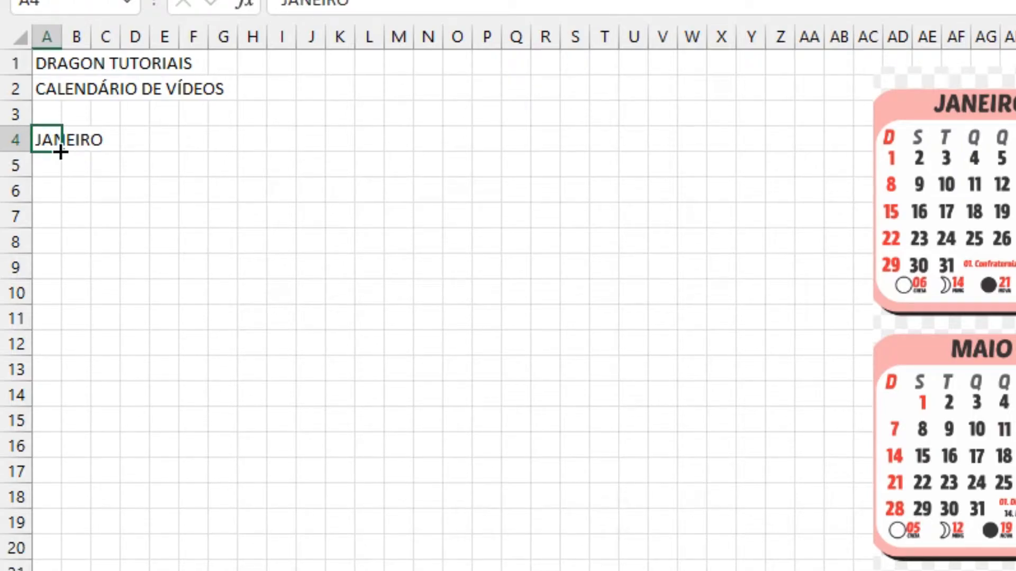
pyautogui.moveTo(61, 154); pyautogui.dragTo(53, 249)
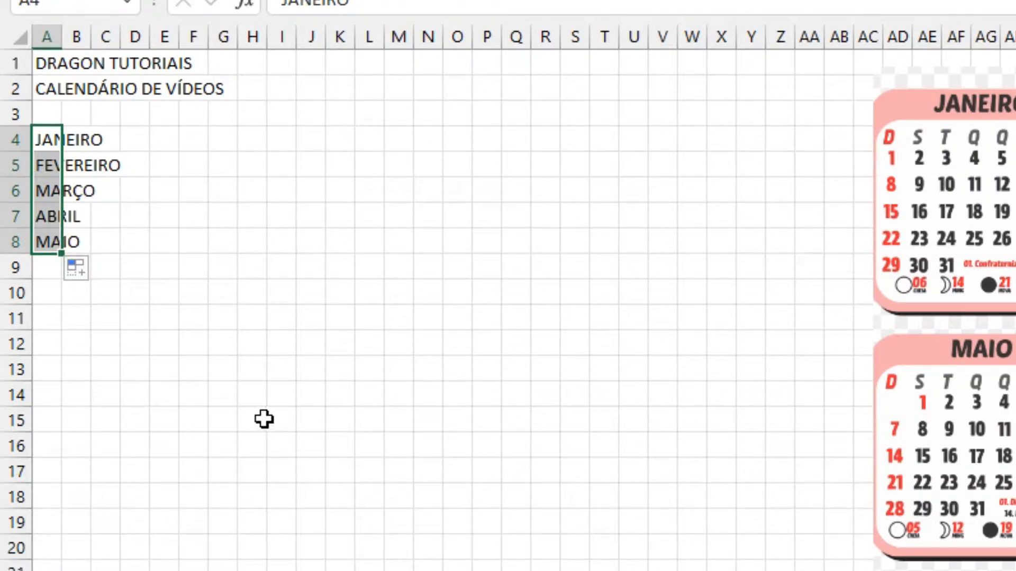
pyautogui.hotkey('ctrl', 'z')
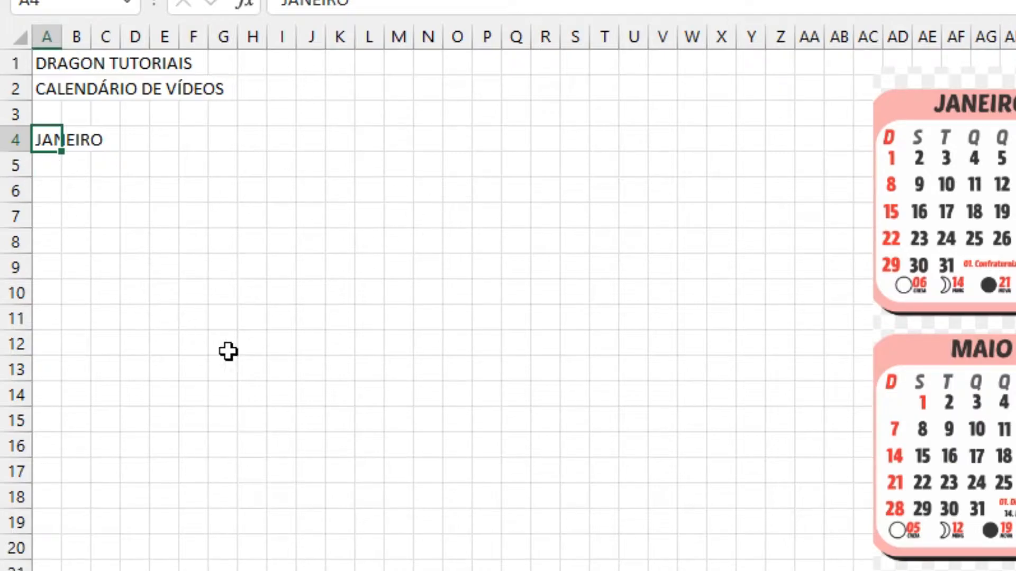
# - Move the calendar picture further right and enter bold, centered weekday initials D, S, T, Q, Q, S, S in A5:G5
pyautogui.moveTo(1000, 339); pyautogui.dragTo(1015, 339)
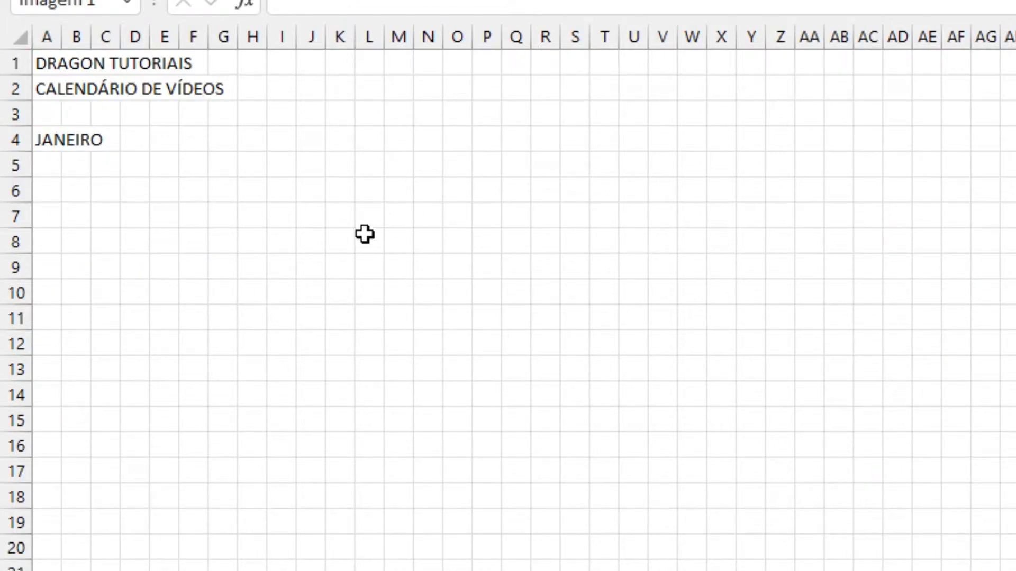
pyautogui.click(44, 163)
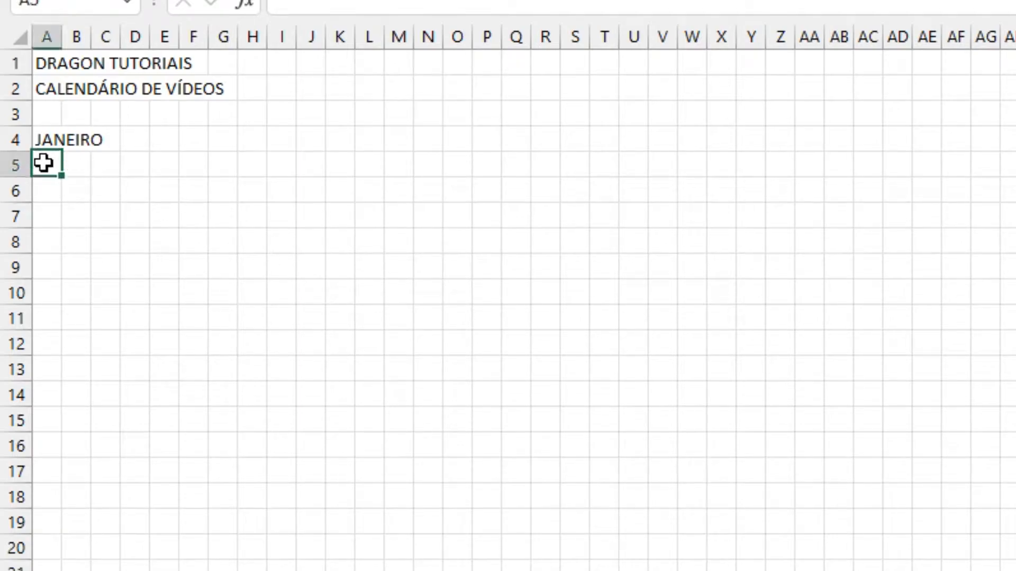
pyautogui.write('D\tS\tT\tQ\tQ\tS\tS')
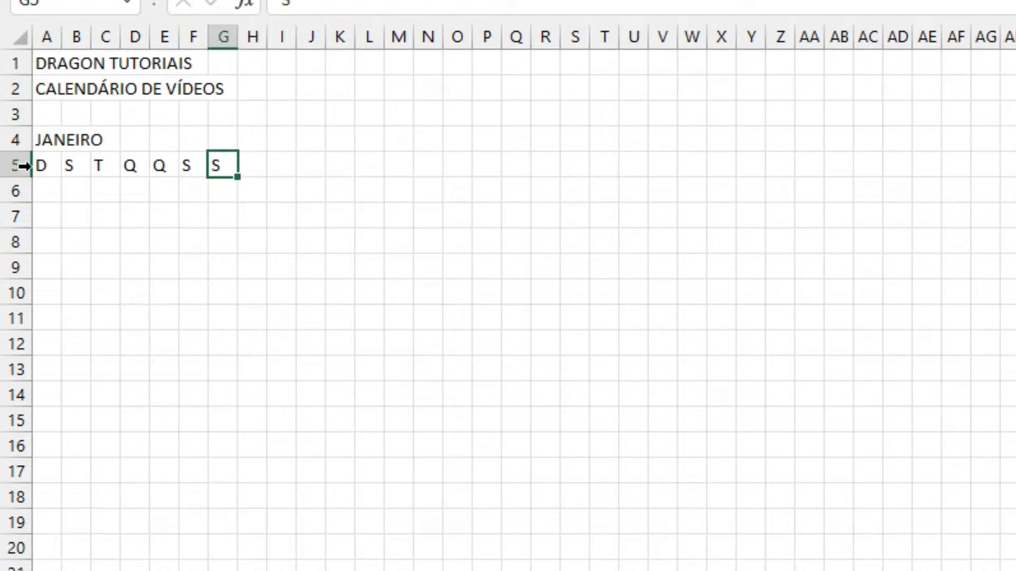
pyautogui.moveTo(40, 165); pyautogui.dragTo(205, 164)
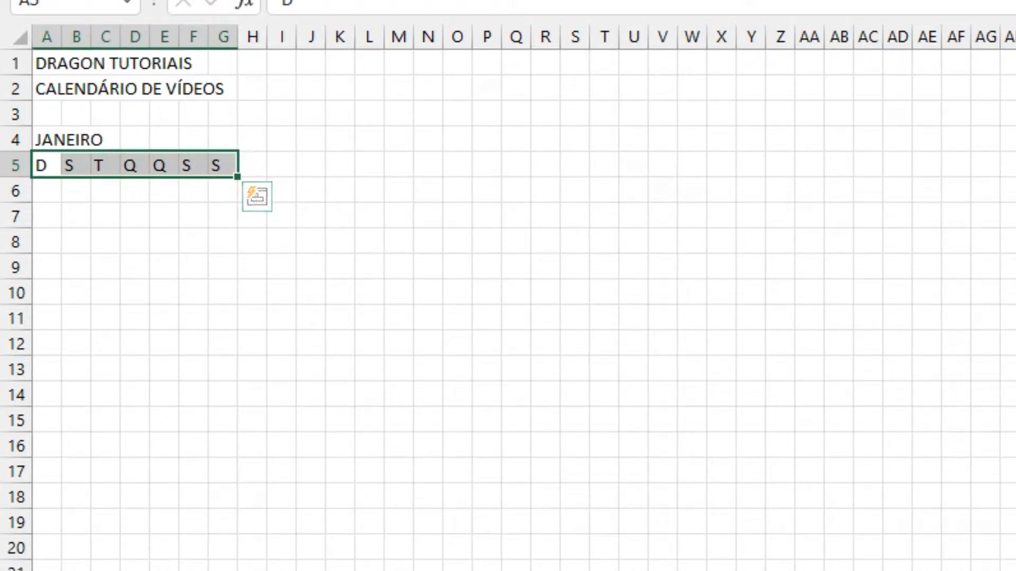
pyautogui.hotkey('ctrl', 'n')
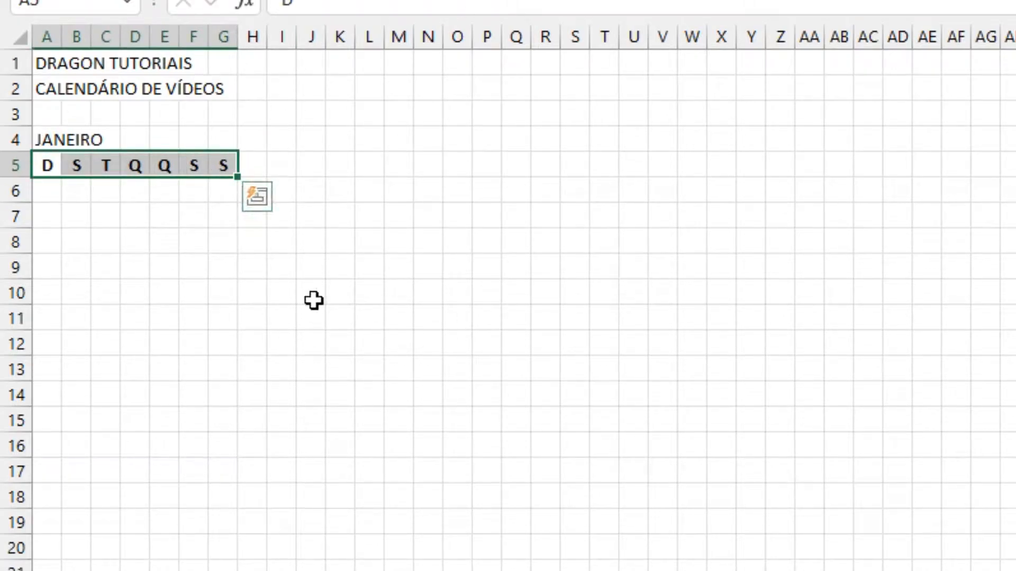
# - Merge and center the JANEIRO heading across A4:G4 and make it bold
pyautogui.moveTo(45, 140); pyautogui.dragTo(208, 139)
pyautogui.moveTo(197, 375); pyautogui.dragTo(225, 375)
pyautogui.click(881, 164)
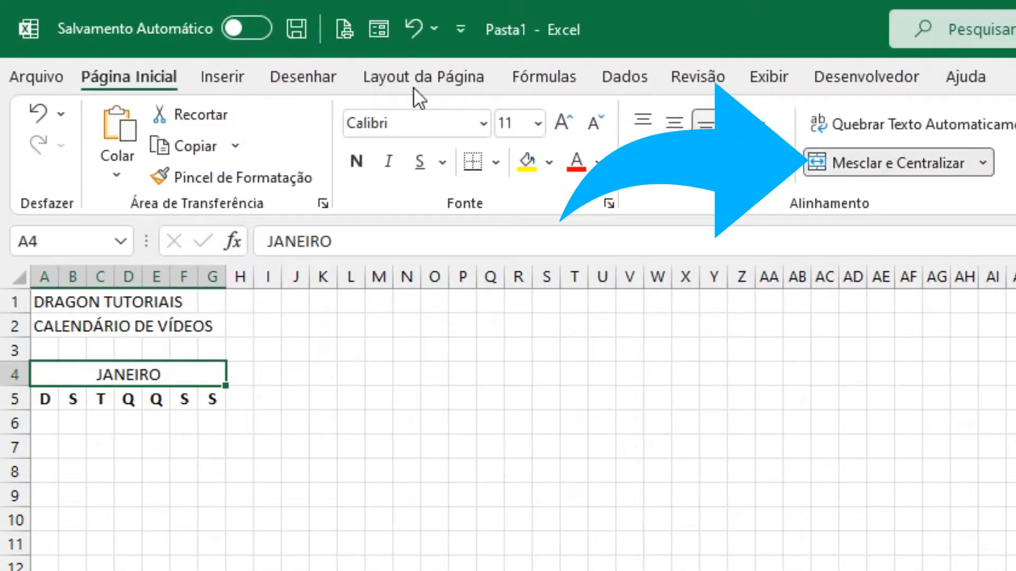
pyautogui.click(357, 161)
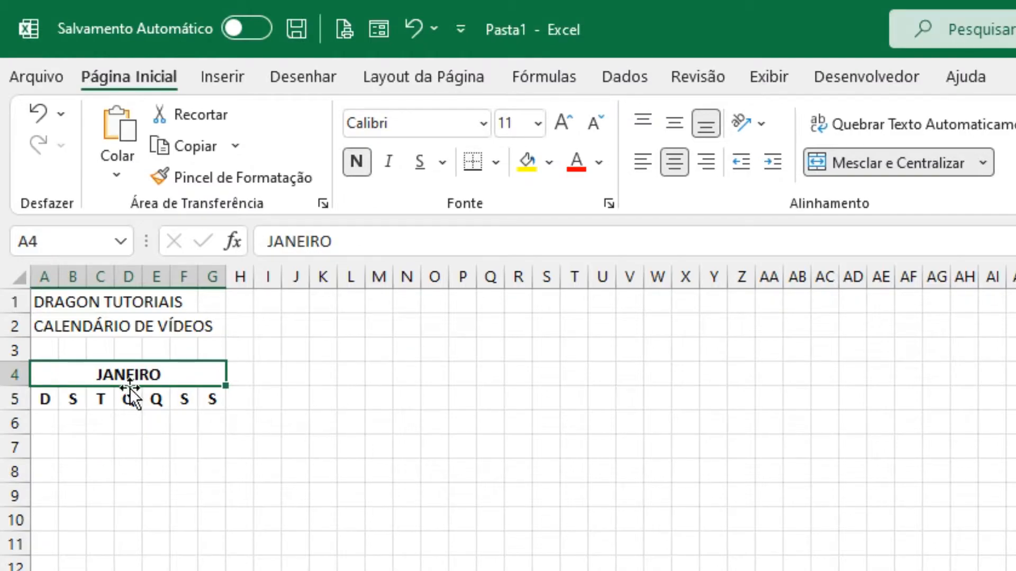
pyautogui.click(296, 449)
pyautogui.click(45, 399)
pyautogui.click(156, 395)
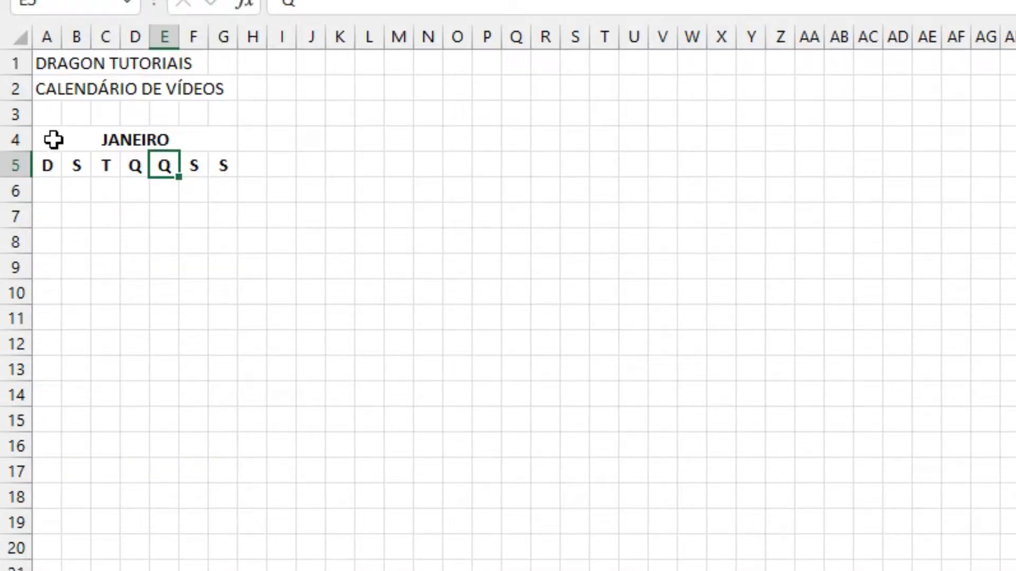
# - Apply all borders to the January block, range A4:G12
pyautogui.click(24, 173)
pyautogui.moveTo(82, 160); pyautogui.dragTo(133, 350)
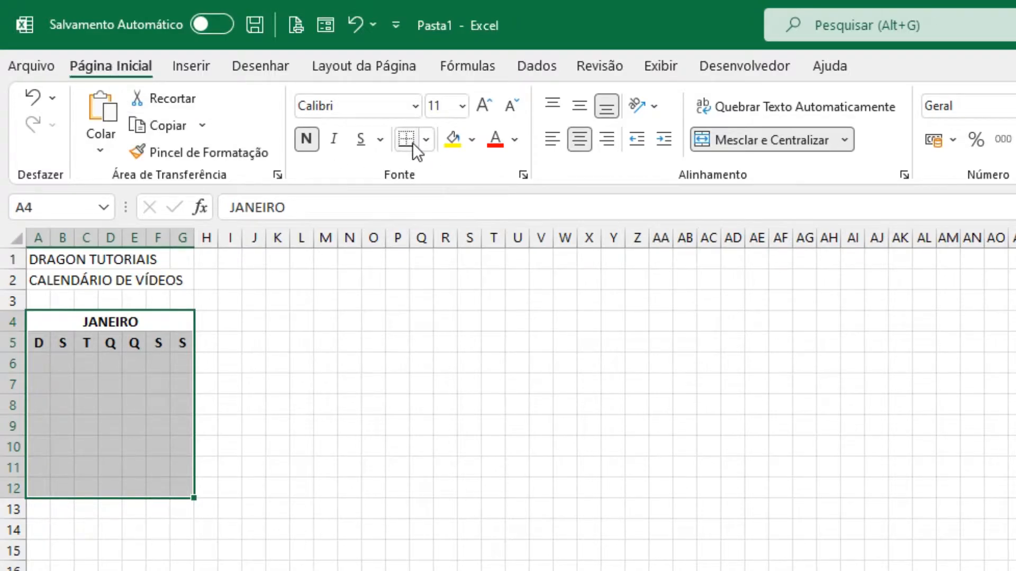
pyautogui.click(427, 141)
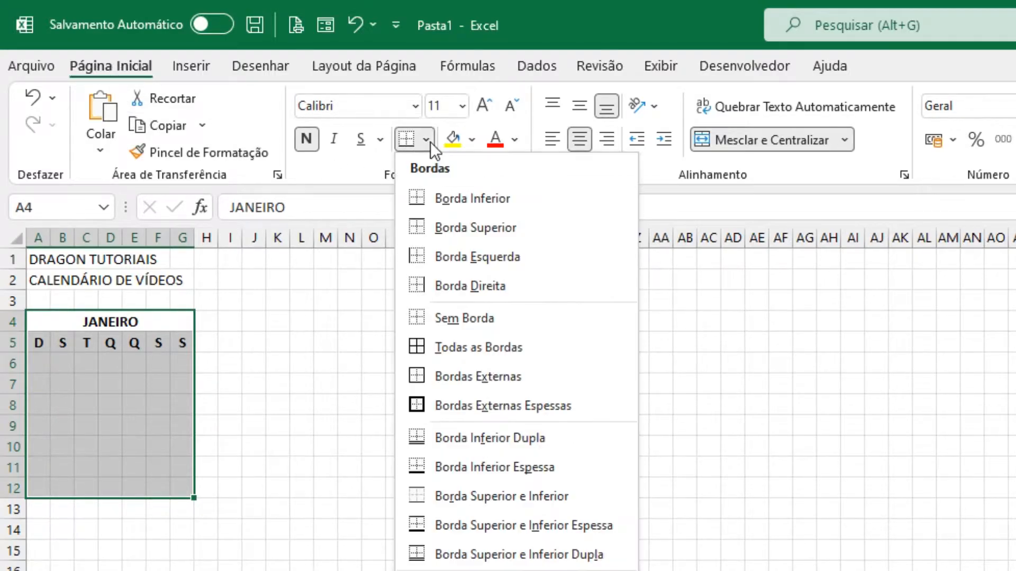
pyautogui.click(528, 350)
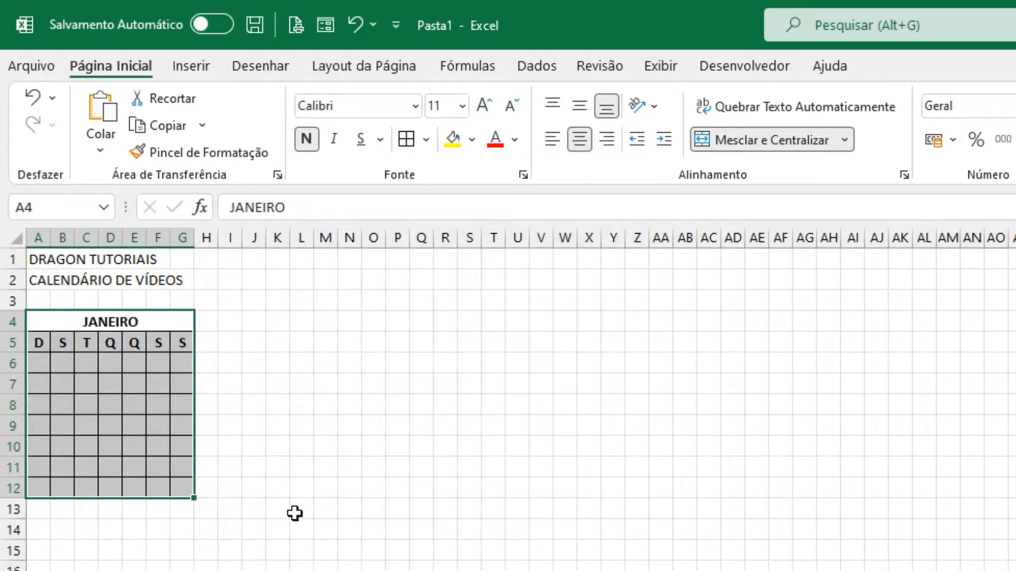
# - Format the JANEIRO heading with font size 14, a purple fill and white text
pyautogui.click(151, 324)
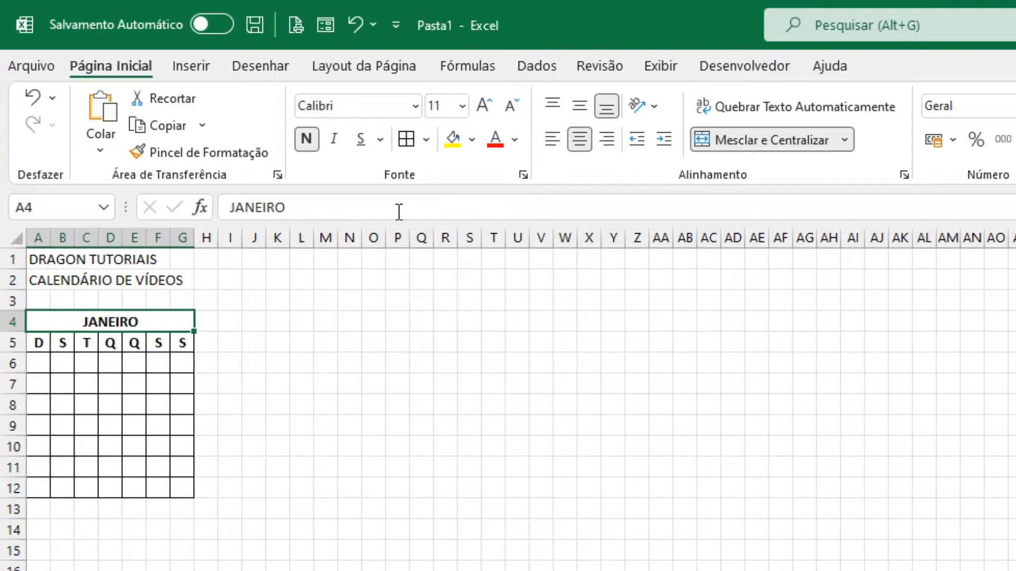
pyautogui.click(483, 105)
pyautogui.click(484, 106)
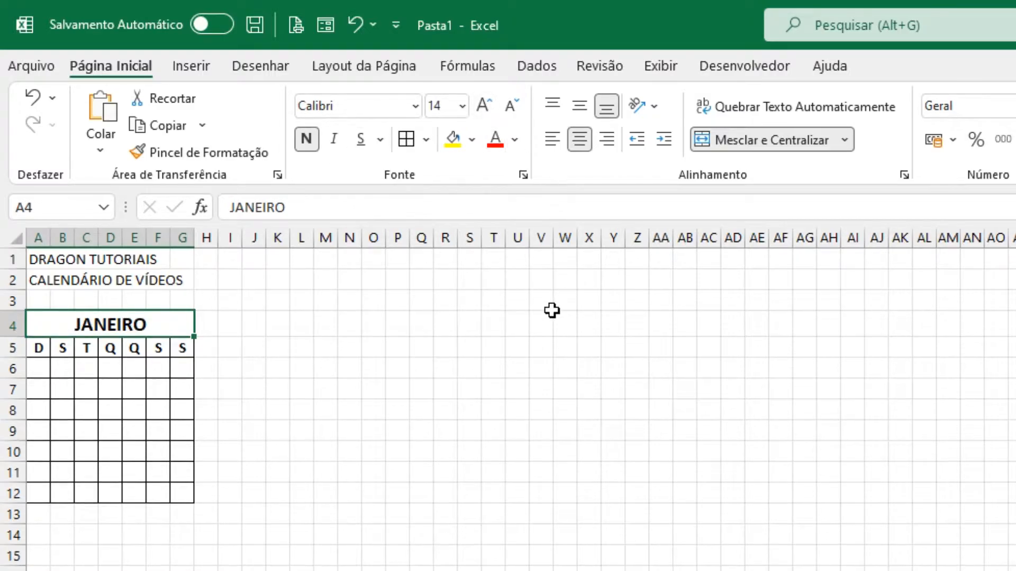
pyautogui.click(473, 140)
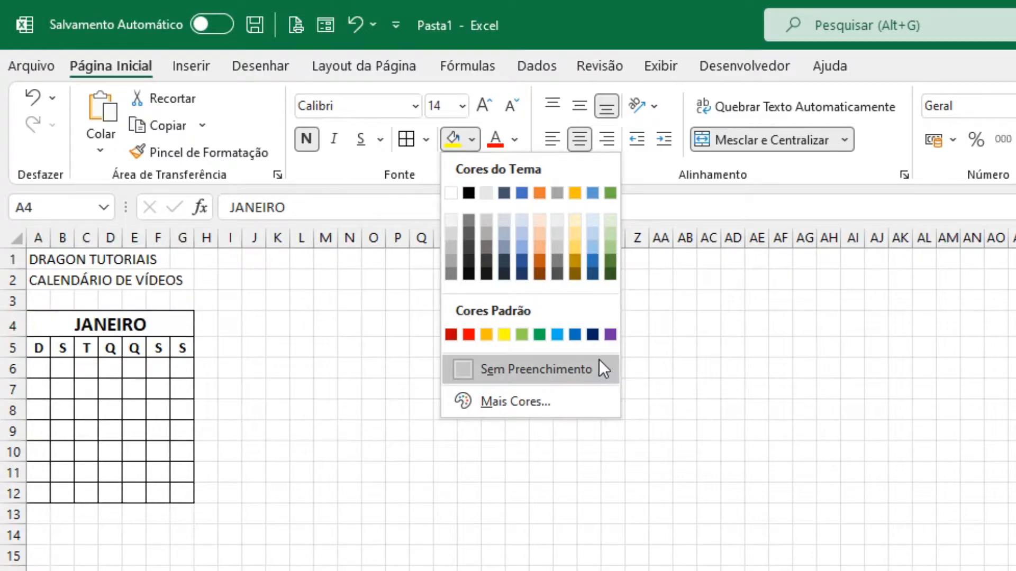
pyautogui.click(610, 334)
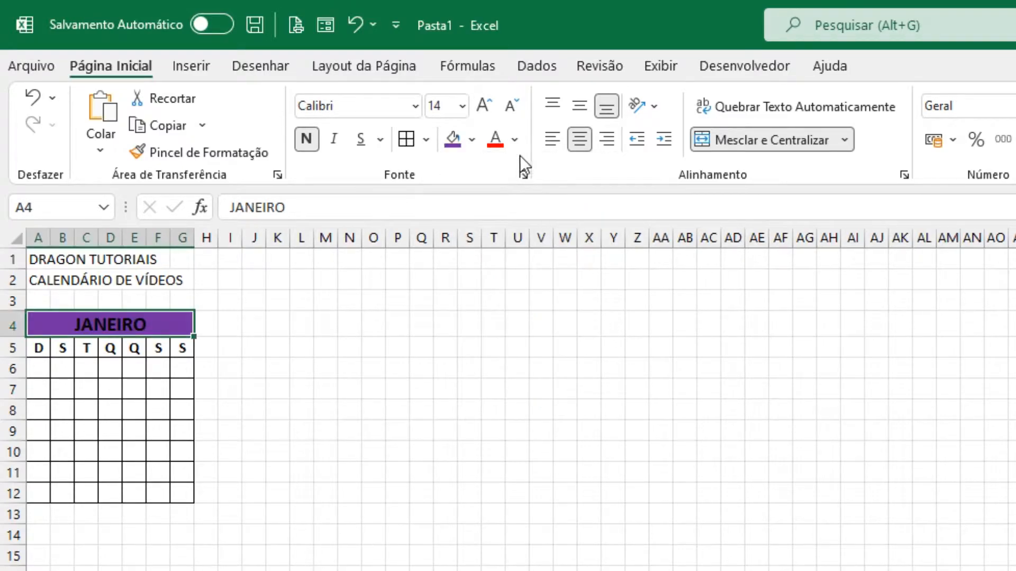
pyautogui.click(514, 139)
pyautogui.click(490, 226)
pyautogui.click(373, 367)
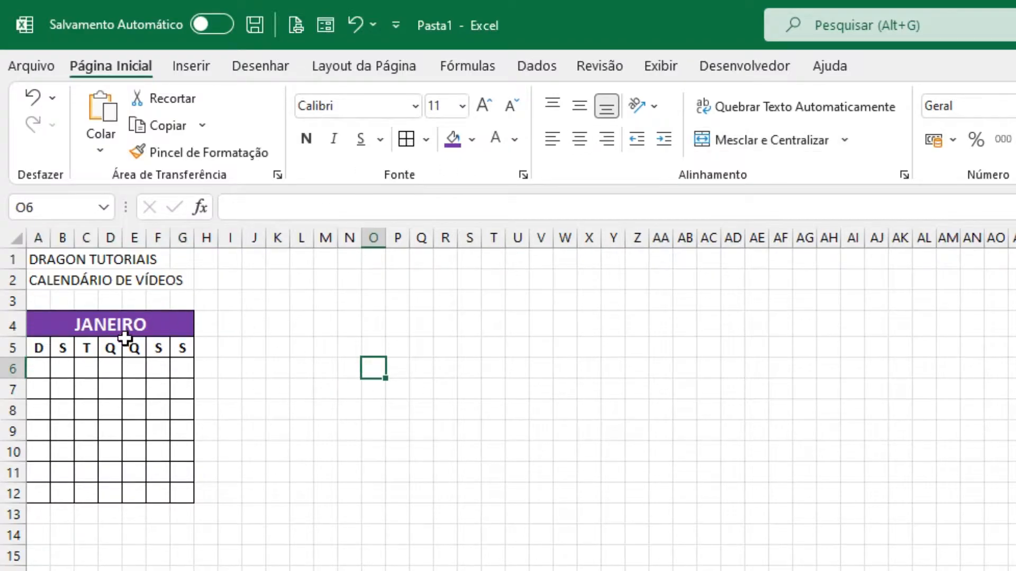
# - Delete the surplus bottom row of the January grid so the block ends at row 11
pyautogui.click(174, 408)
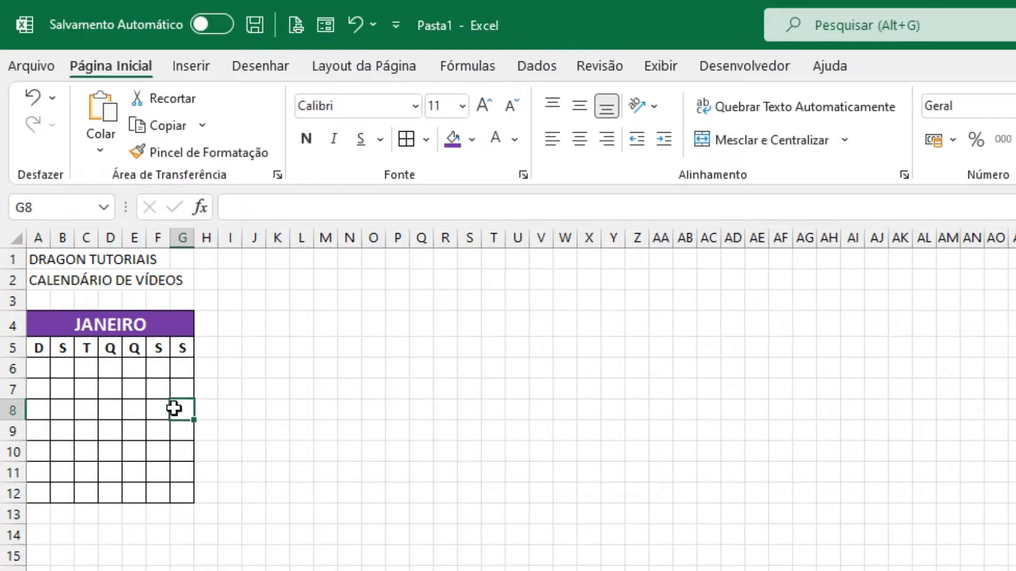
pyautogui.click(185, 476)
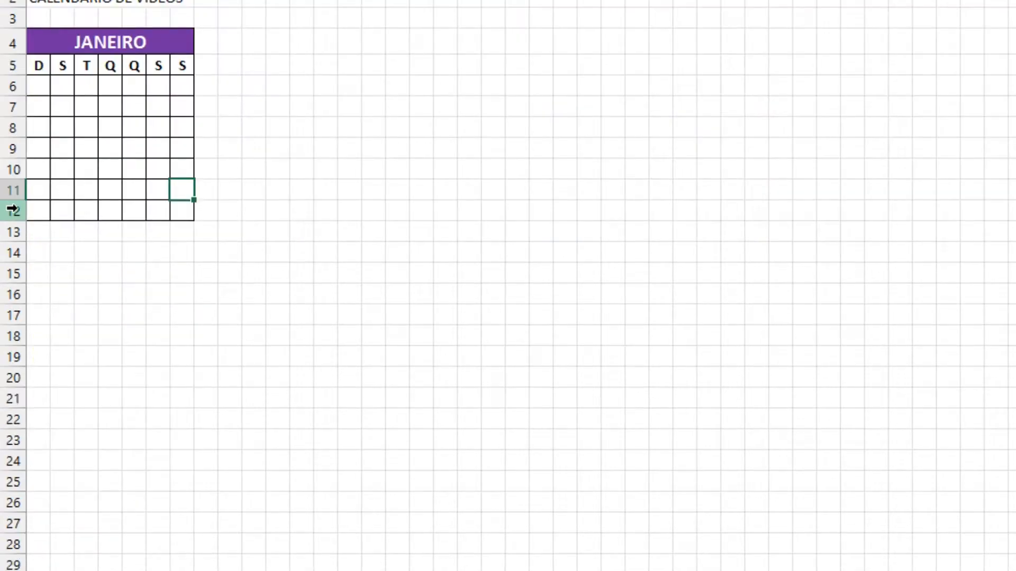
pyautogui.rightClick(12, 210)
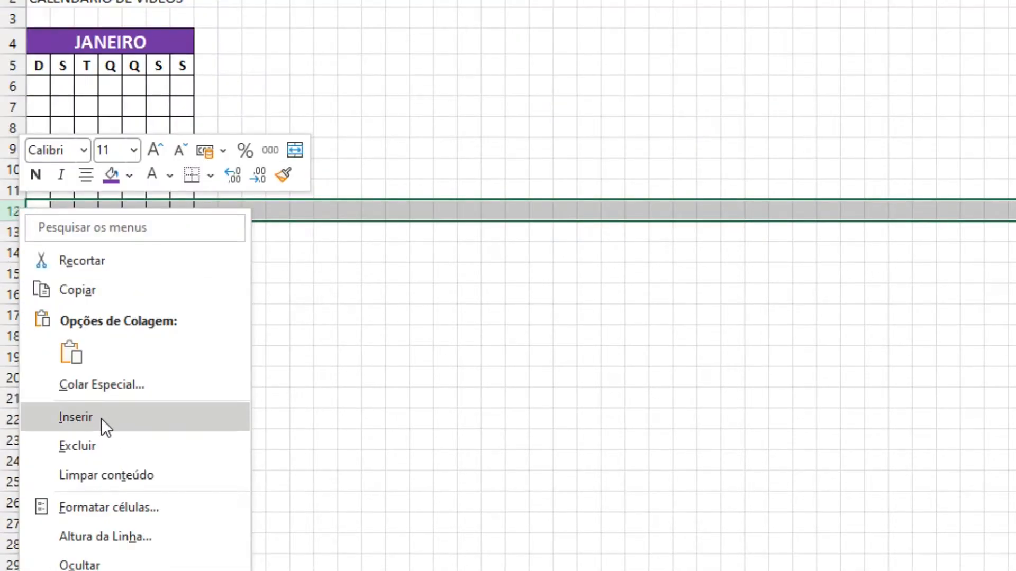
pyautogui.click(120, 446)
pyautogui.rightClick(12, 196)
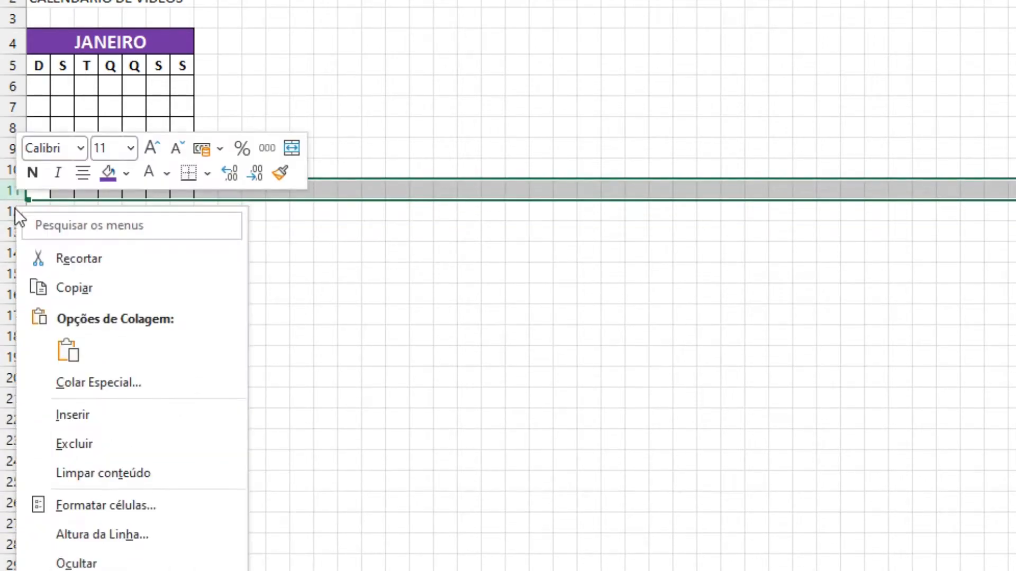
pyautogui.click(99, 444)
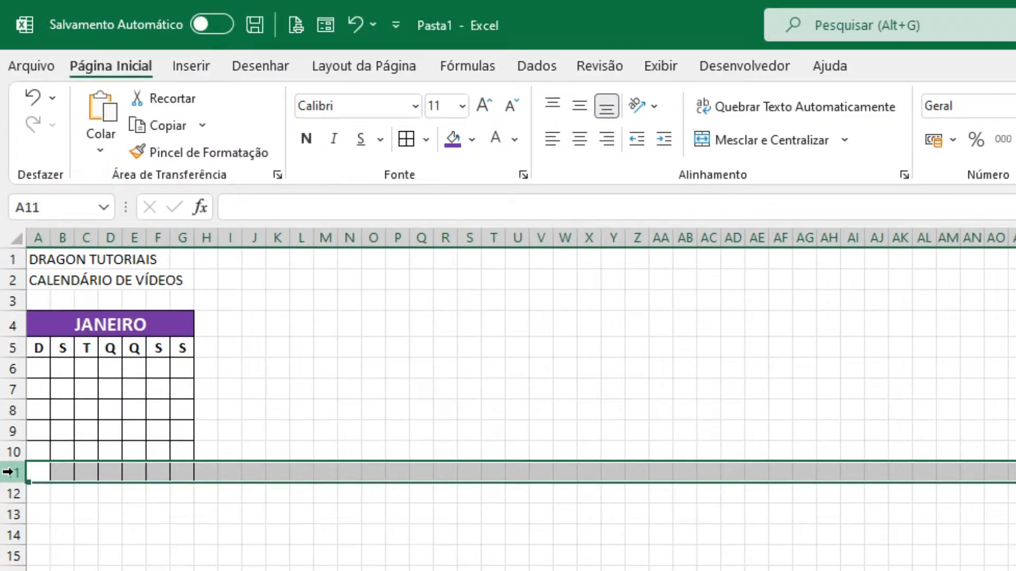
pyautogui.click(185, 233)
pyautogui.click(157, 234)
pyautogui.click(134, 234)
pyautogui.click(114, 234)
pyautogui.click(397, 409)
# - Autofill the January block with its blank spacer column, A4:H11, to the right to create the months through MAIO
pyautogui.moveTo(144, 318); pyautogui.dragTo(143, 471)
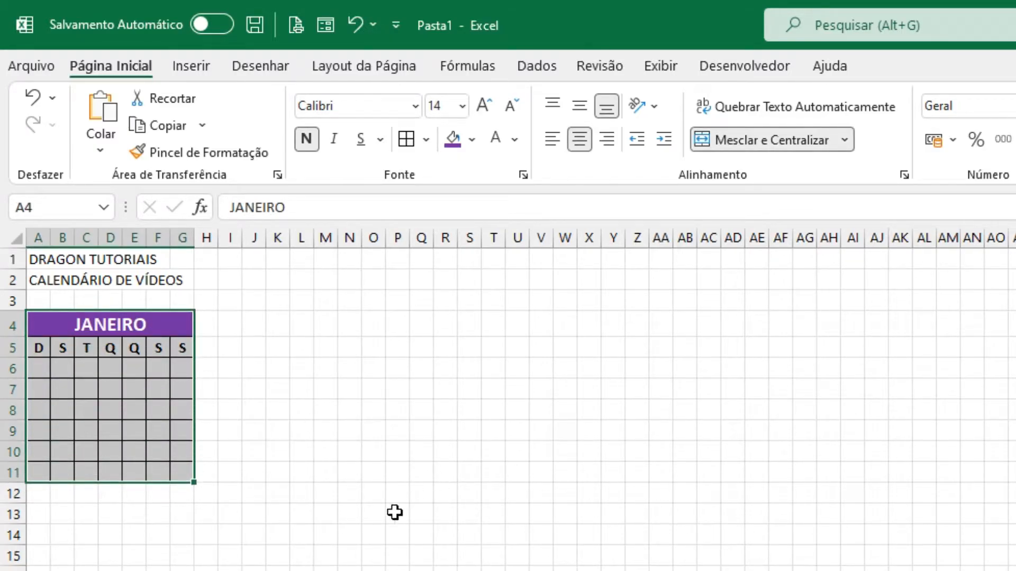
pyautogui.moveTo(168, 324); pyautogui.dragTo(197, 482)
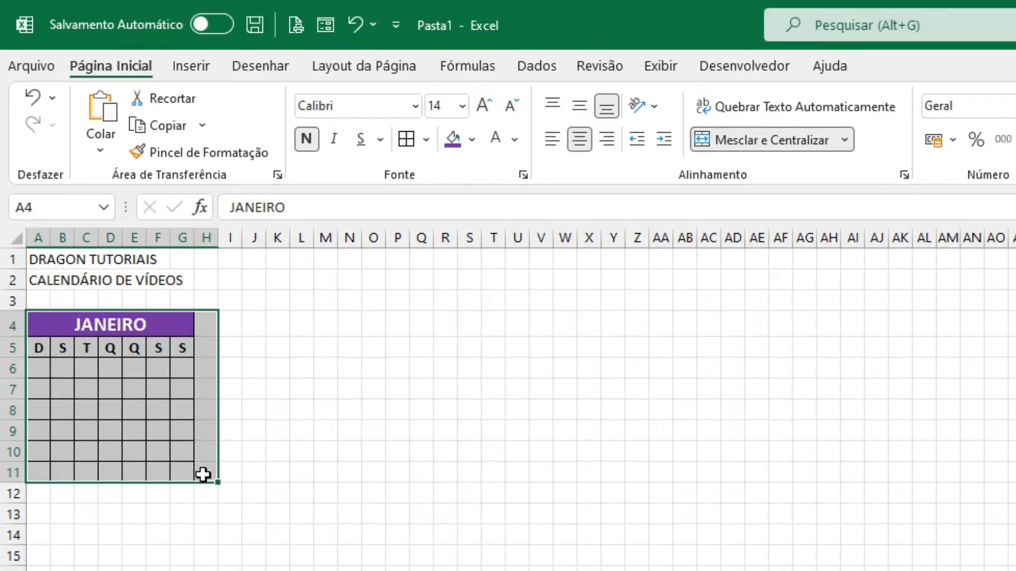
pyautogui.moveTo(218, 485); pyautogui.dragTo(656, 474)
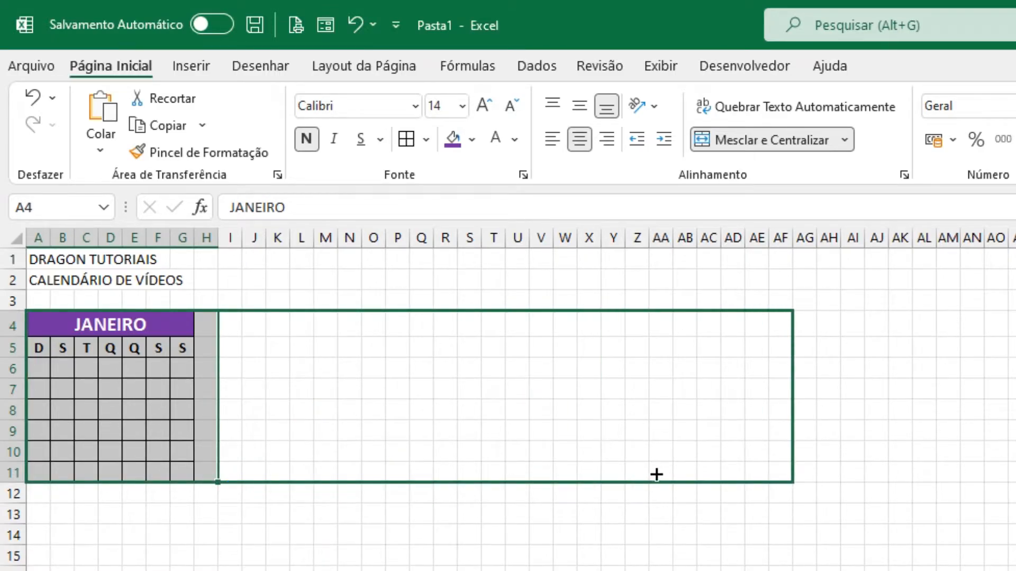
pyautogui.moveTo(835, 471); pyautogui.dragTo(873, 471)
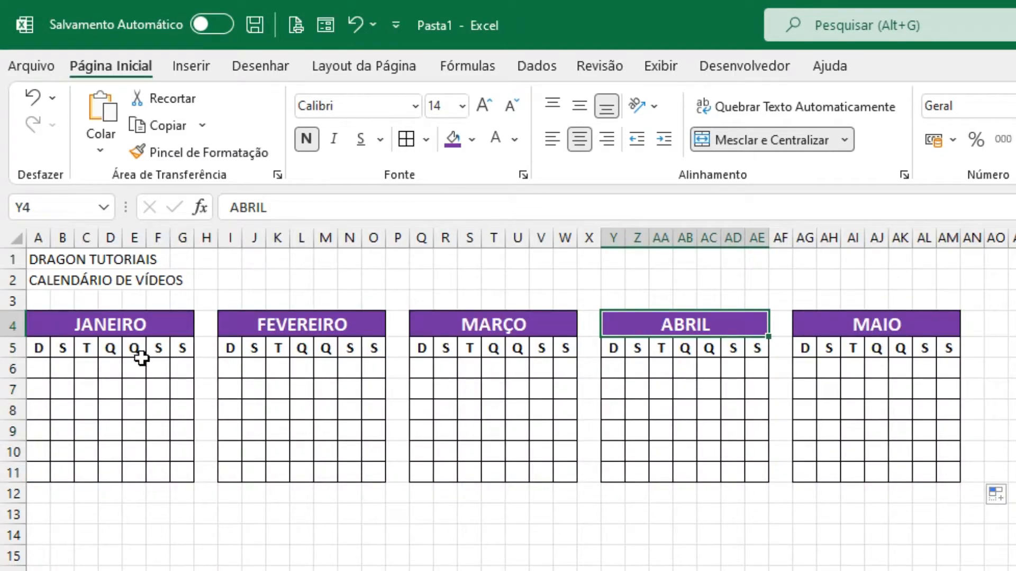
# - Check the month headings and weekday initials across the copied month blocks
pyautogui.click(156, 352)
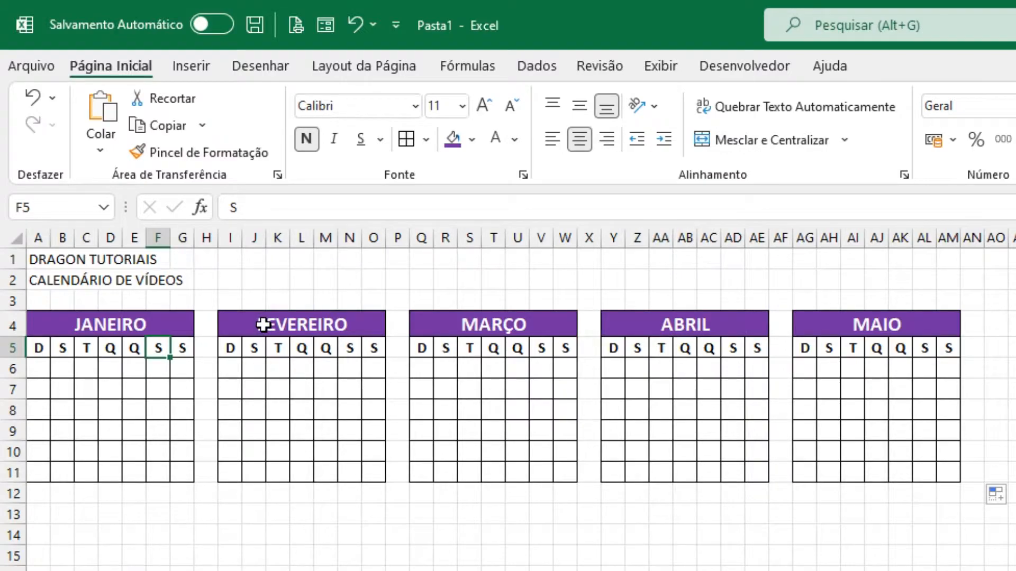
pyautogui.click(262, 324)
pyautogui.click(465, 326)
pyautogui.click(658, 330)
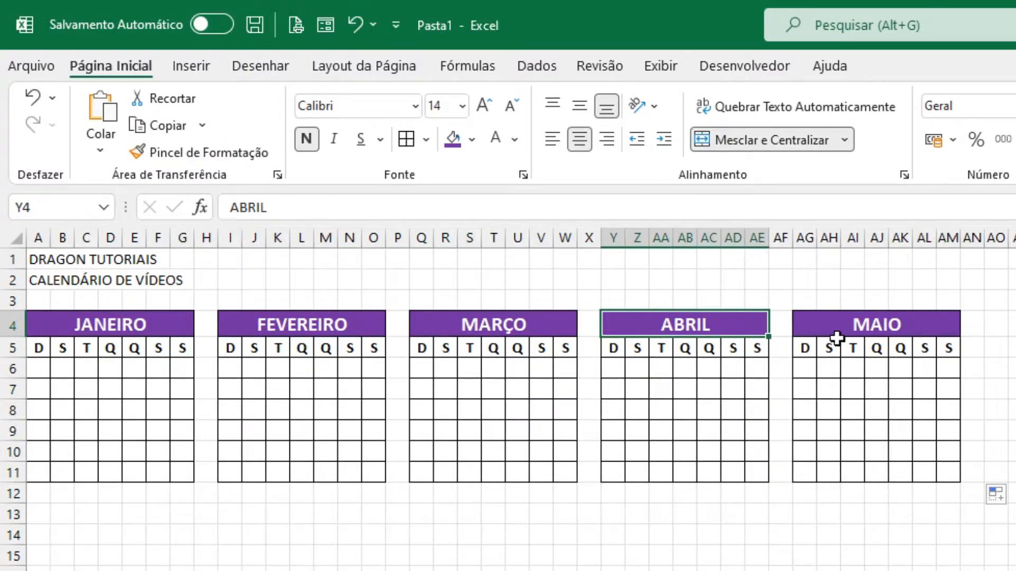
pyautogui.click(256, 352)
pyautogui.click(230, 351)
pyautogui.click(282, 354)
pyautogui.click(345, 350)
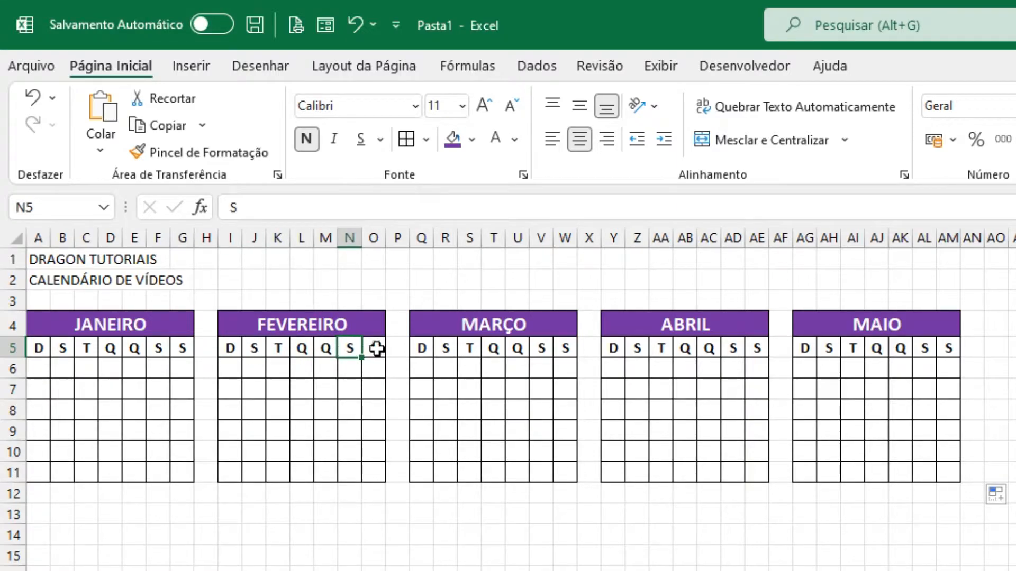
pyautogui.click(419, 349)
pyautogui.click(471, 351)
pyautogui.click(537, 351)
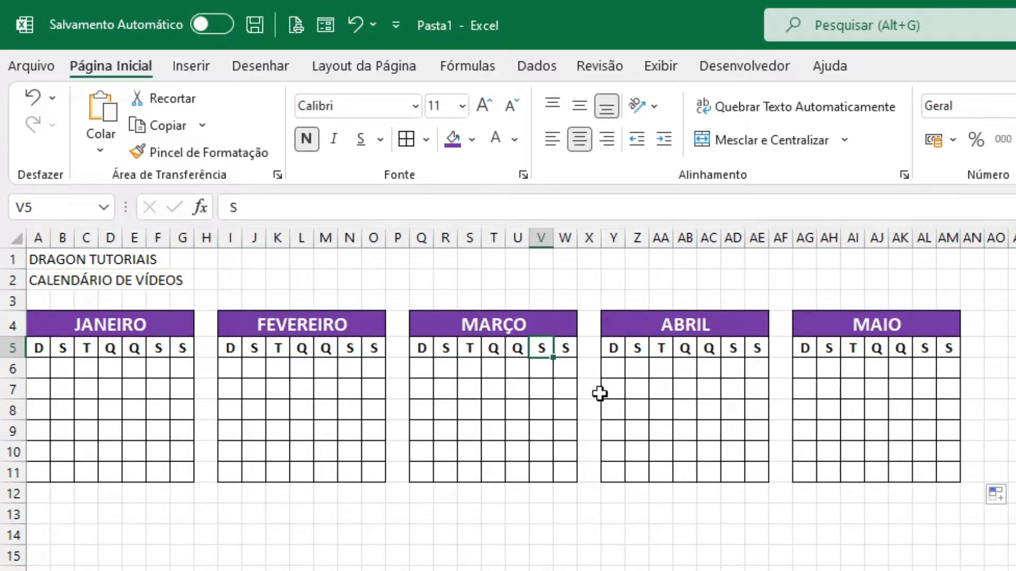
# - Move the MAIO block to A13 and autofill it with a blank spacer column to the right through SETEMBRO
pyautogui.click(824, 333)
pyautogui.moveTo(825, 333); pyautogui.dragTo(863, 472)
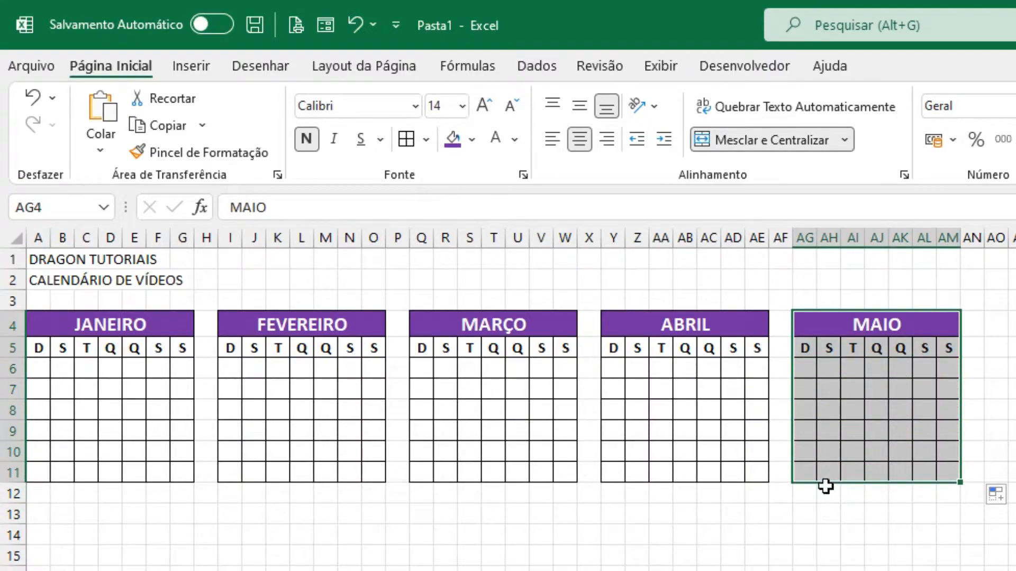
pyautogui.hotkey('ctrl', 'c')
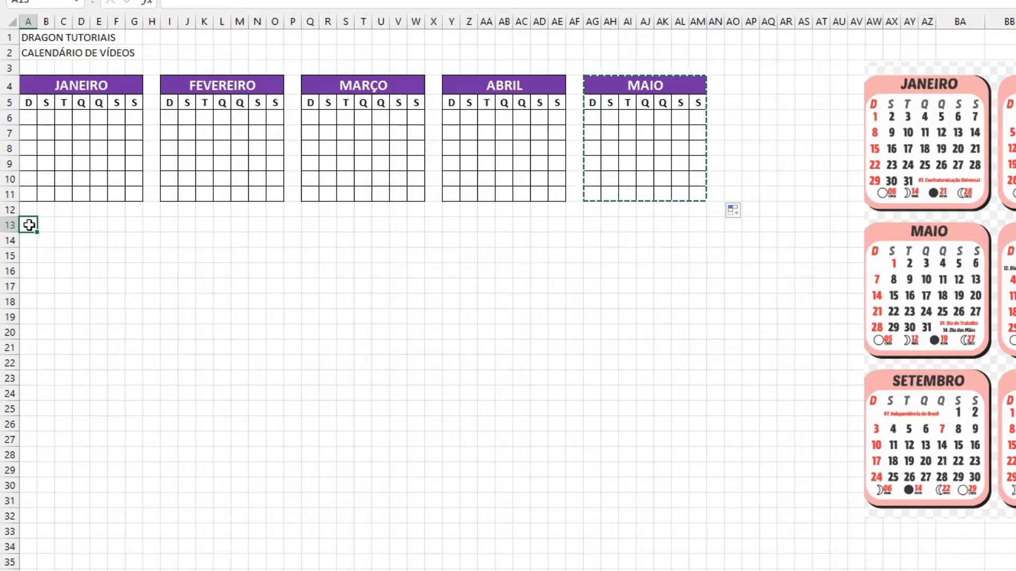
pyautogui.hotkey('ctrl', 'v')
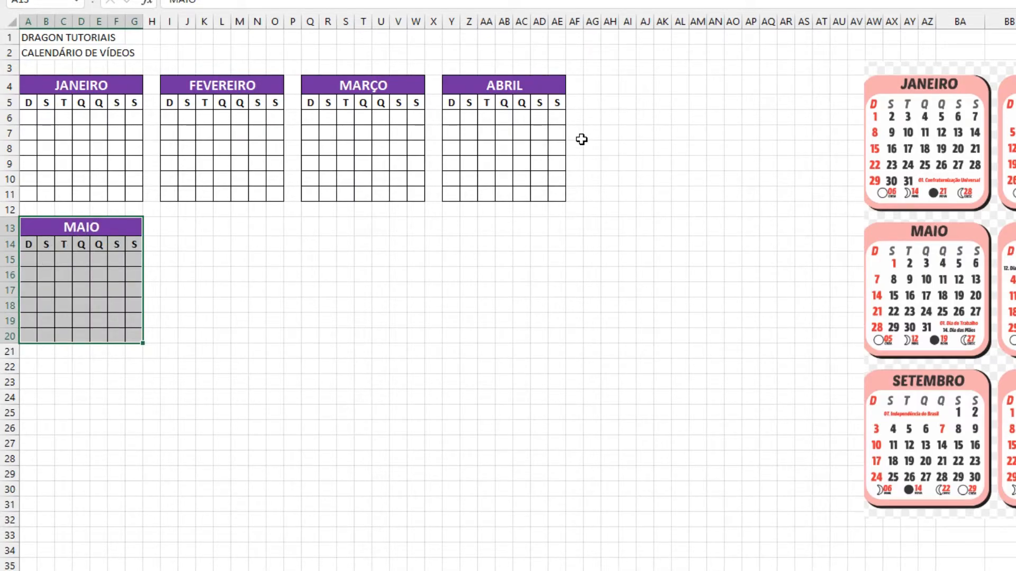
pyautogui.hotkey('shift', 'Right')
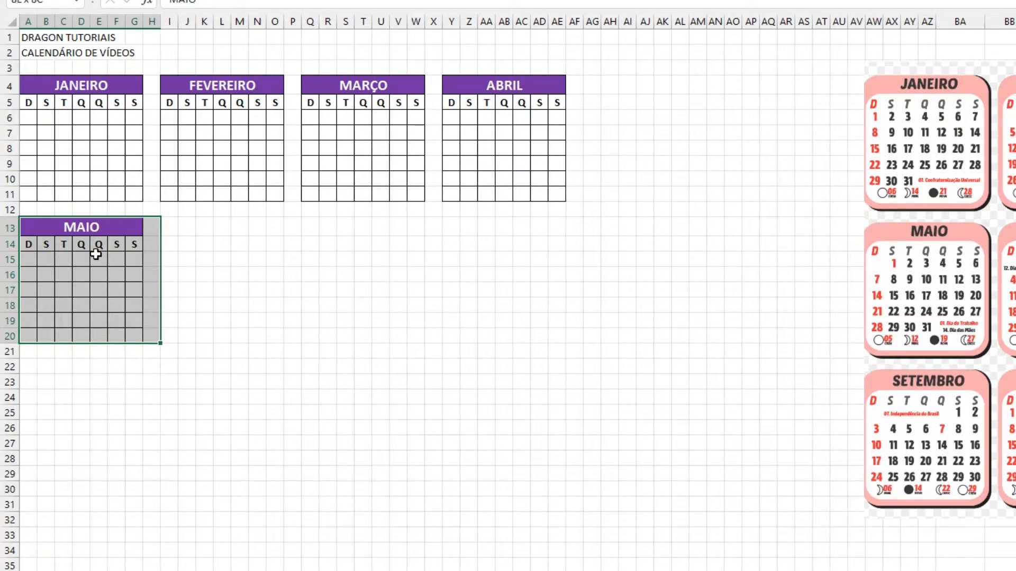
pyautogui.moveTo(161, 344); pyautogui.dragTo(716, 344)
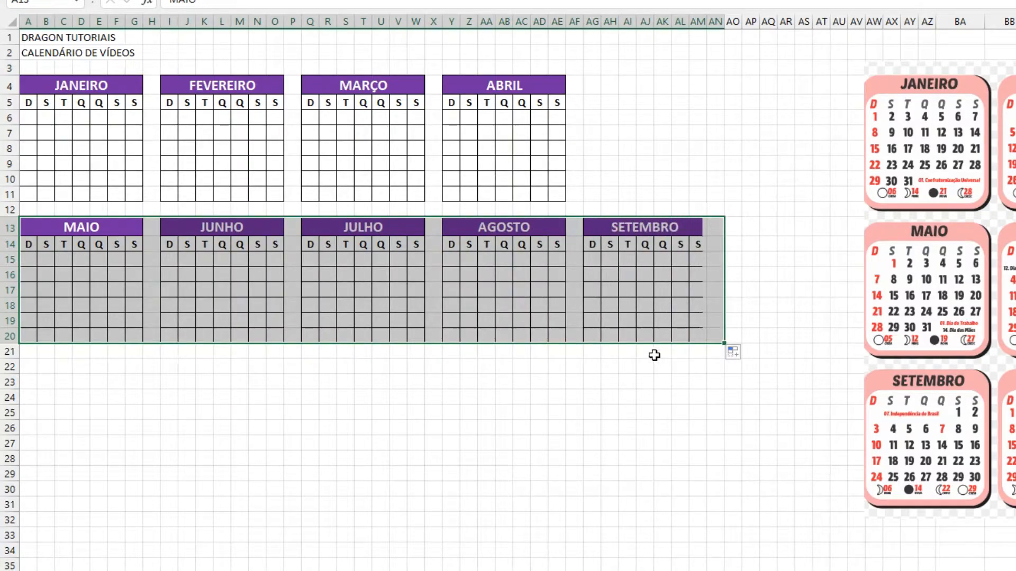
# - Move the SETEMBRO block to A22 and autofill it with a blank spacer column to the right through DEZEMBRO
pyautogui.moveTo(658, 228); pyautogui.dragTo(666, 334)
pyautogui.hotkey('ctrl', 'c')
pyautogui.click(27, 363)
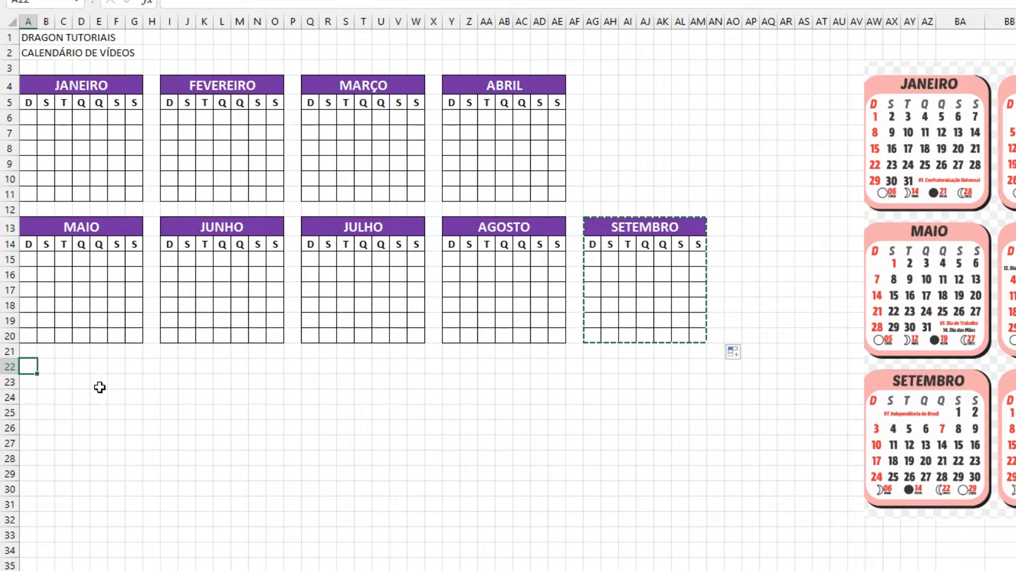
pyautogui.hotkey('ctrl', 'v')
pyautogui.hotkey('shift', 'Right')
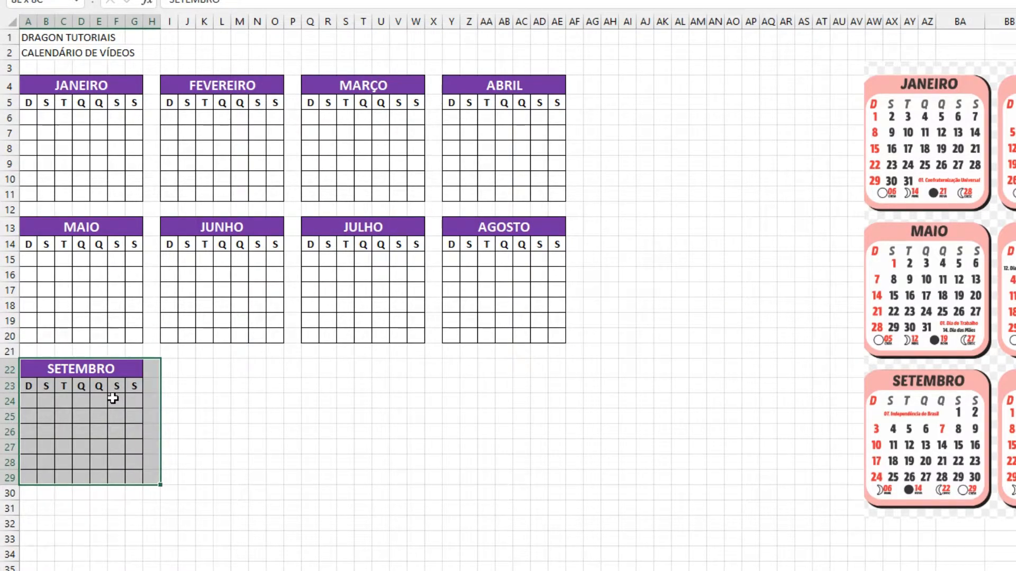
pyautogui.moveTo(198, 481); pyautogui.dragTo(511, 468)
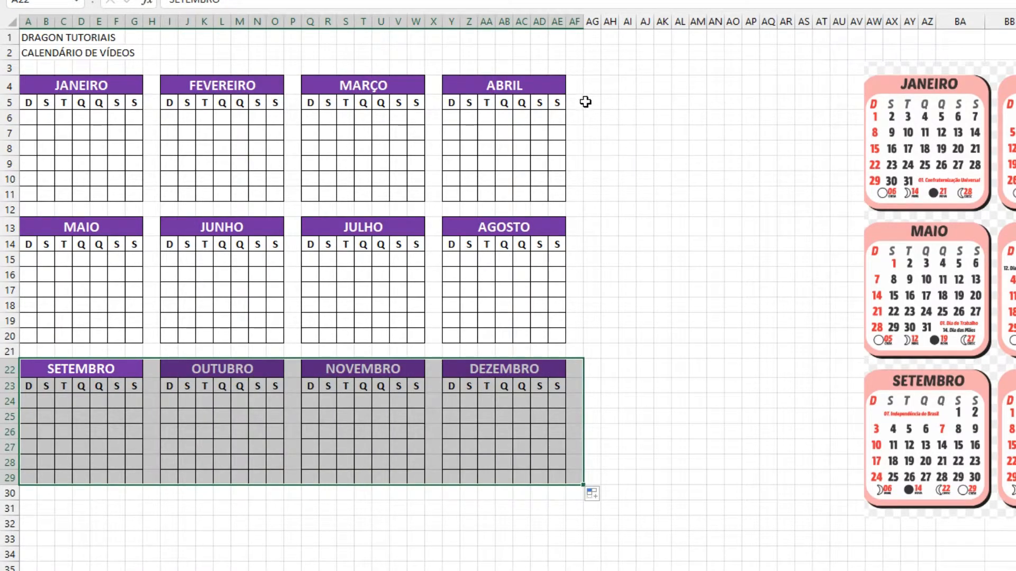
# - Merge each of the two title rows across A1:AE2 separately and center their text
pyautogui.moveTo(33, 34); pyautogui.dragTo(564, 54)
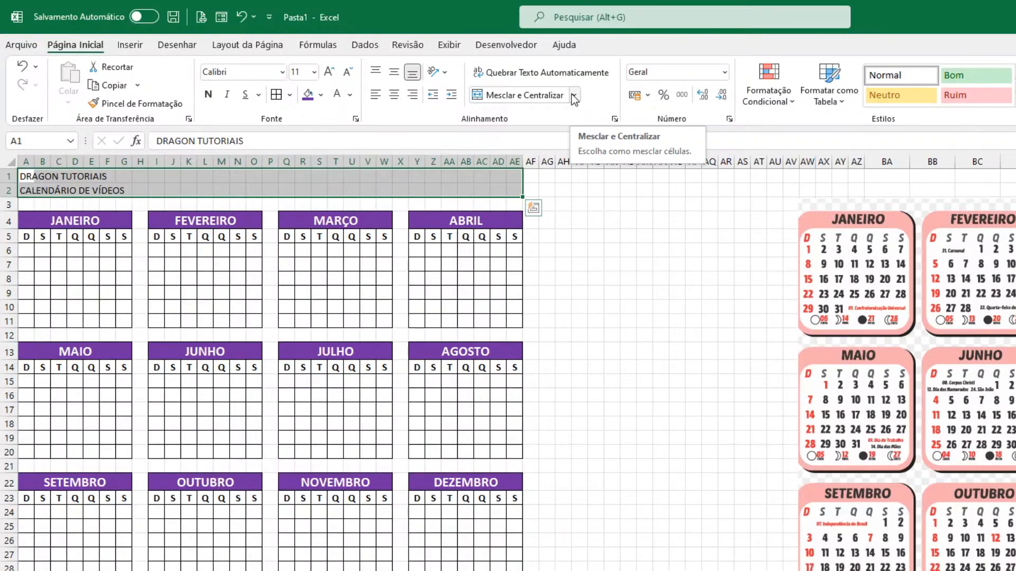
pyautogui.click(575, 95)
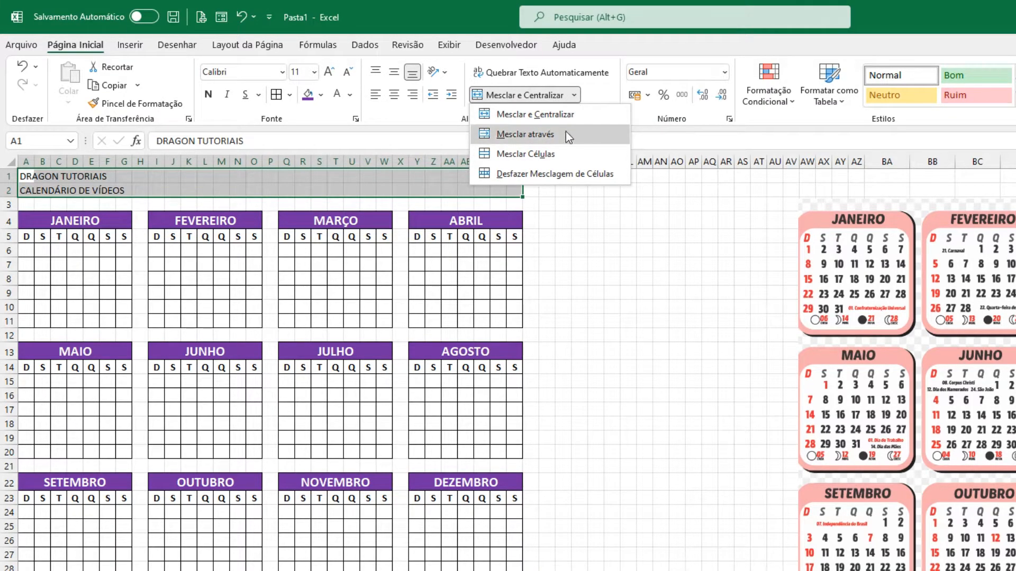
pyautogui.click(529, 134)
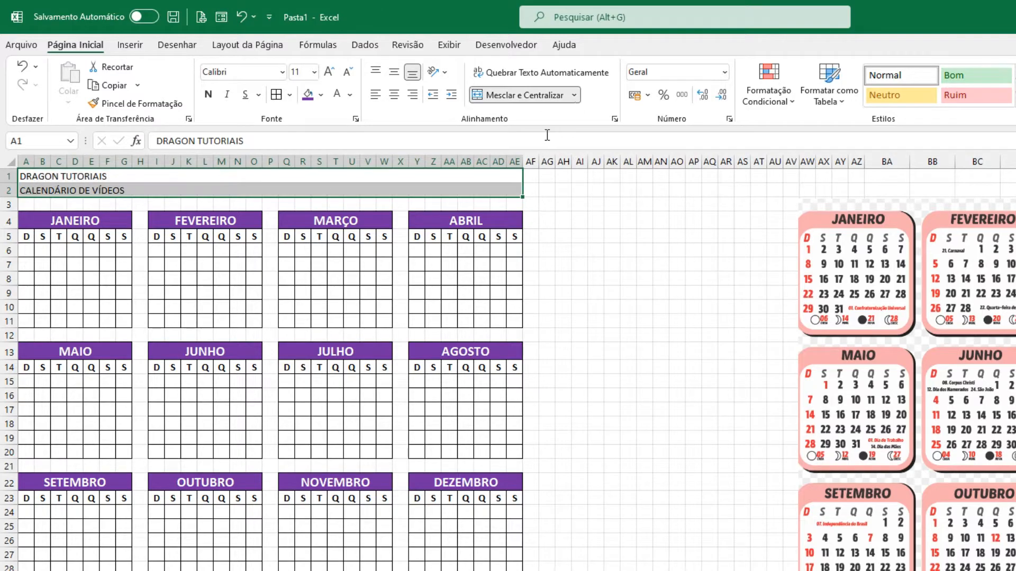
pyautogui.click(394, 95)
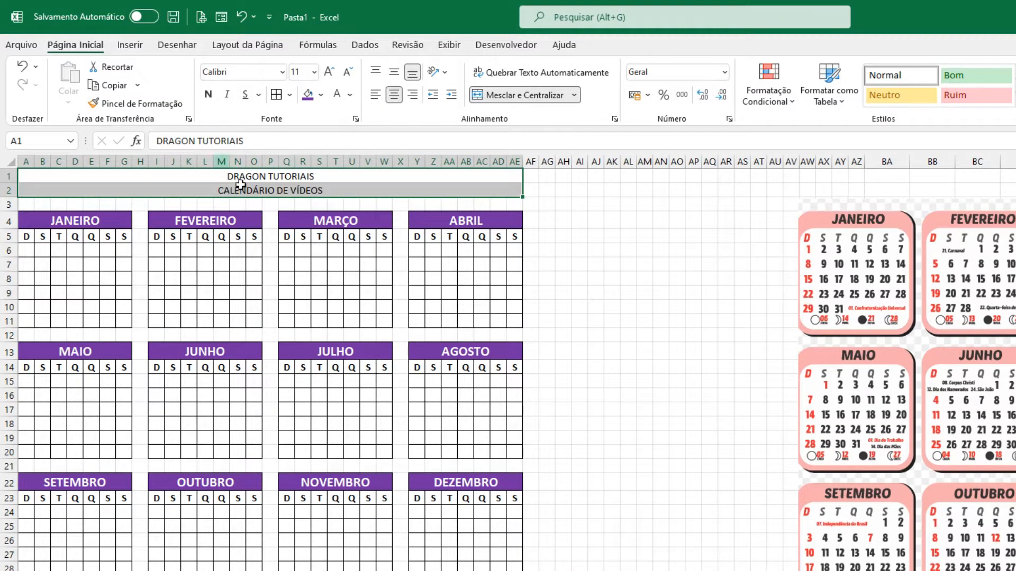
# - Format the two title rows with a purple fill, white bold text and font size 20
pyautogui.click(307, 94)
pyautogui.click(336, 94)
pyautogui.click(214, 96)
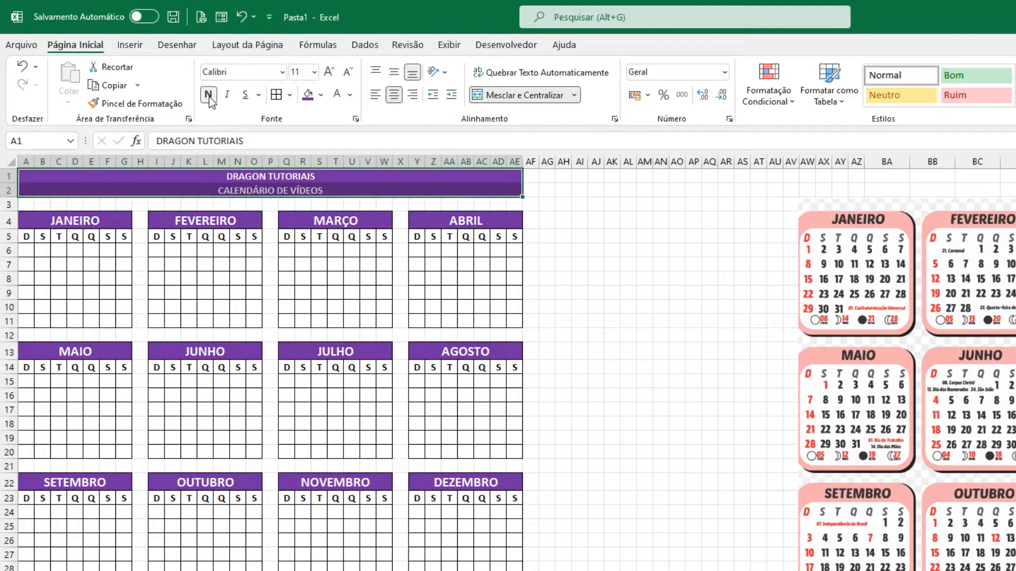
pyautogui.click(329, 71)
pyautogui.click(330, 72)
pyautogui.click(329, 71)
pyautogui.click(329, 71)
pyautogui.click(329, 72)
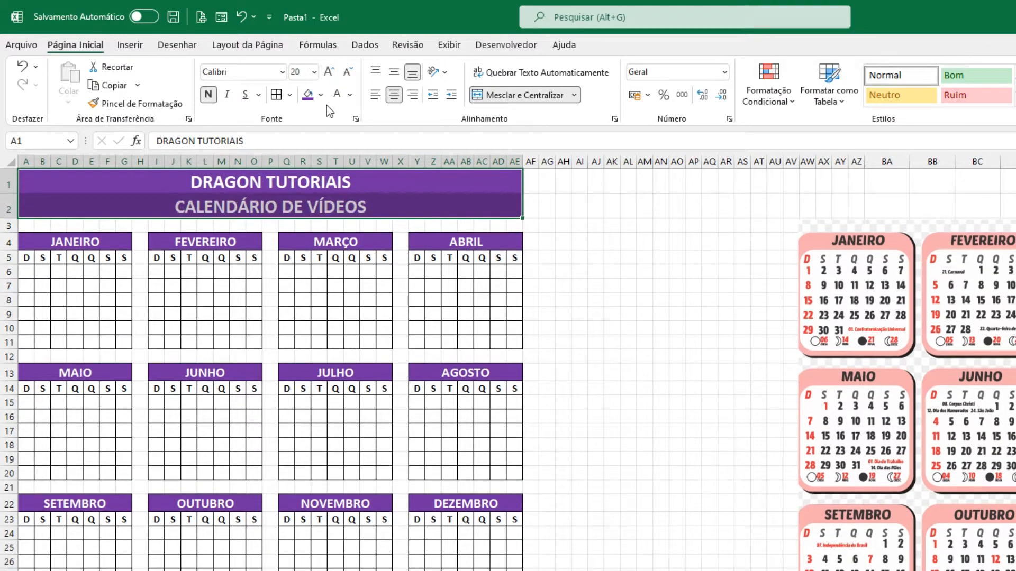
# - Move the reference calendar image next to the month blocks so that it starts around column AH near the title rows
pyautogui.click(580, 245)
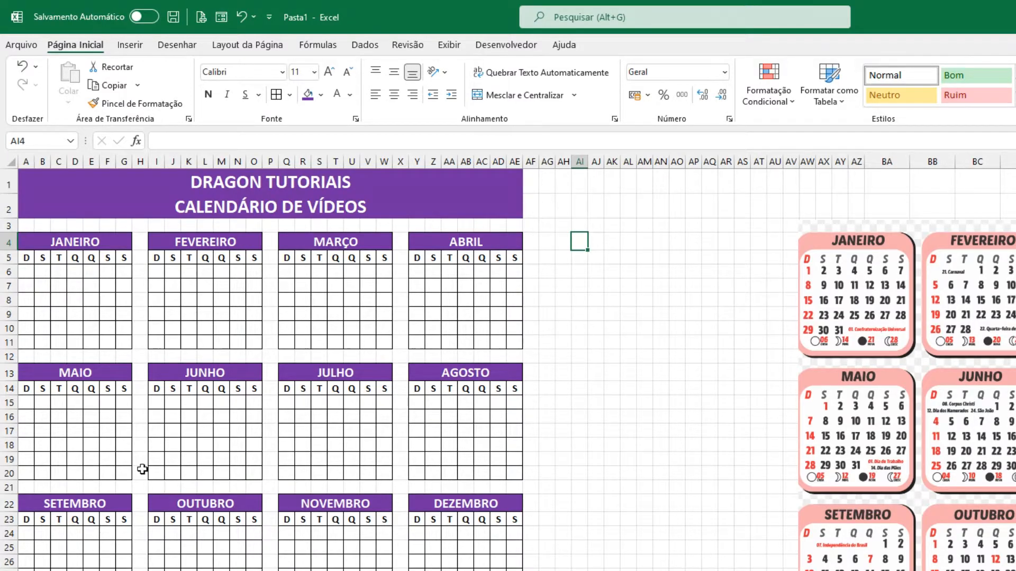
pyautogui.click(101, 278)
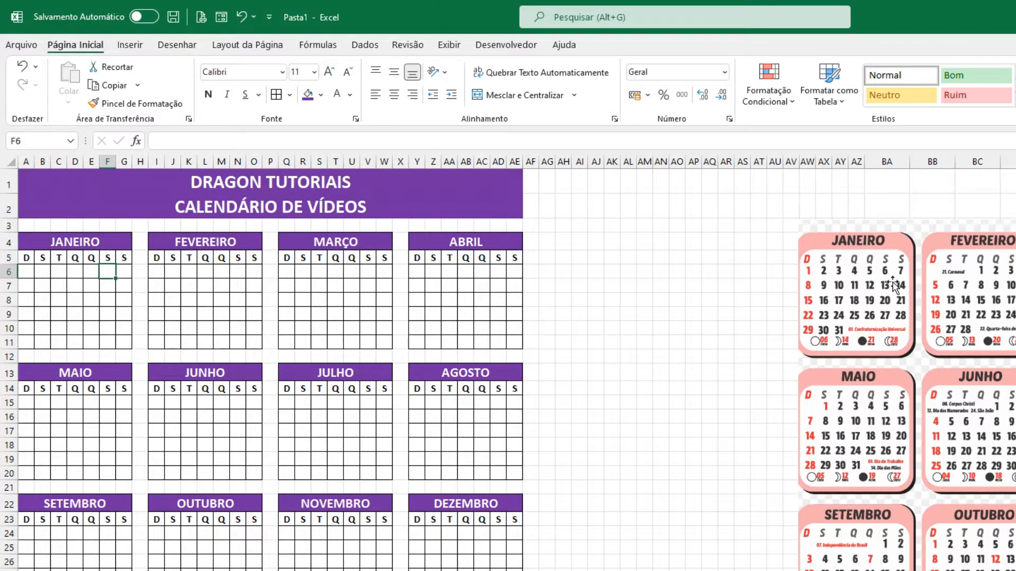
pyautogui.moveTo(857, 306); pyautogui.dragTo(671, 267)
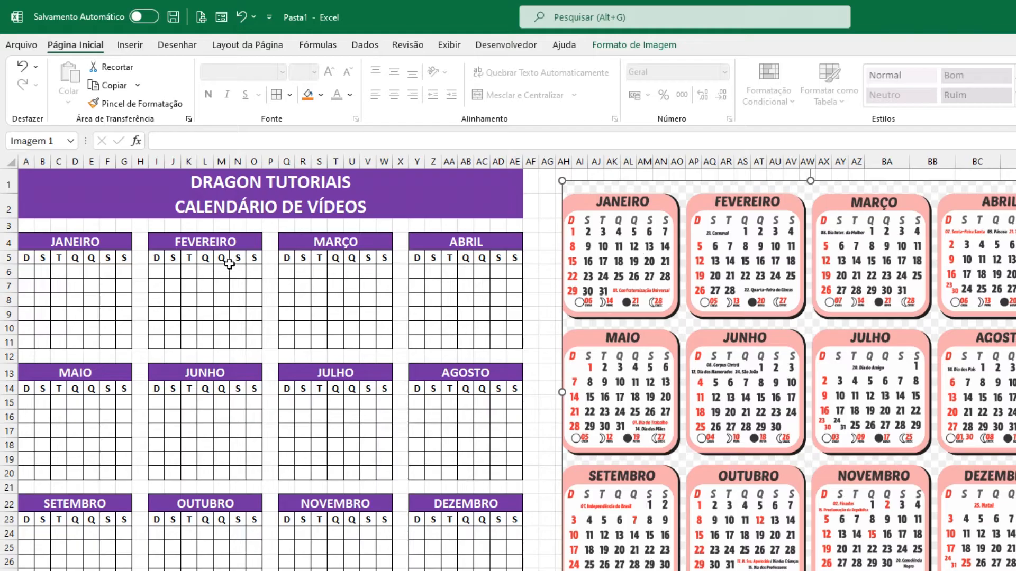
# - Enter 6, 7, 13 and 14 in JANEIRO's F6:G7 and center the contents of the day cells in all month blocks
pyautogui.click(108, 271)
pyautogui.write('6')
pyautogui.press('Tab')
pyautogui.write('7')
pyautogui.press('Return')
pyautogui.write('13')
pyautogui.press('Tab')
pyautogui.write('1')
pyautogui.press('Return')
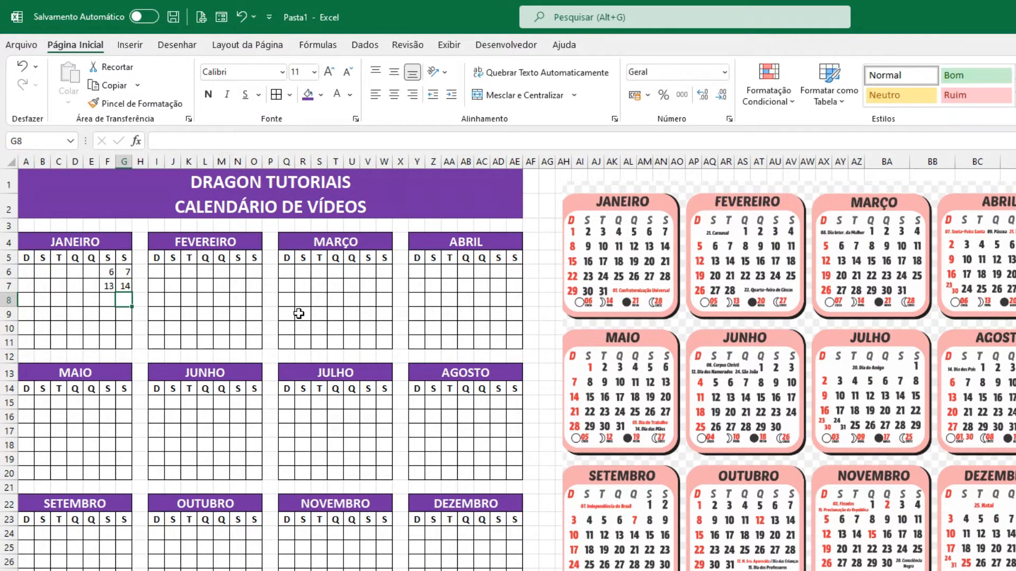
pyautogui.moveTo(25, 269); pyautogui.dragTo(516, 566)
pyautogui.click(108, 273)
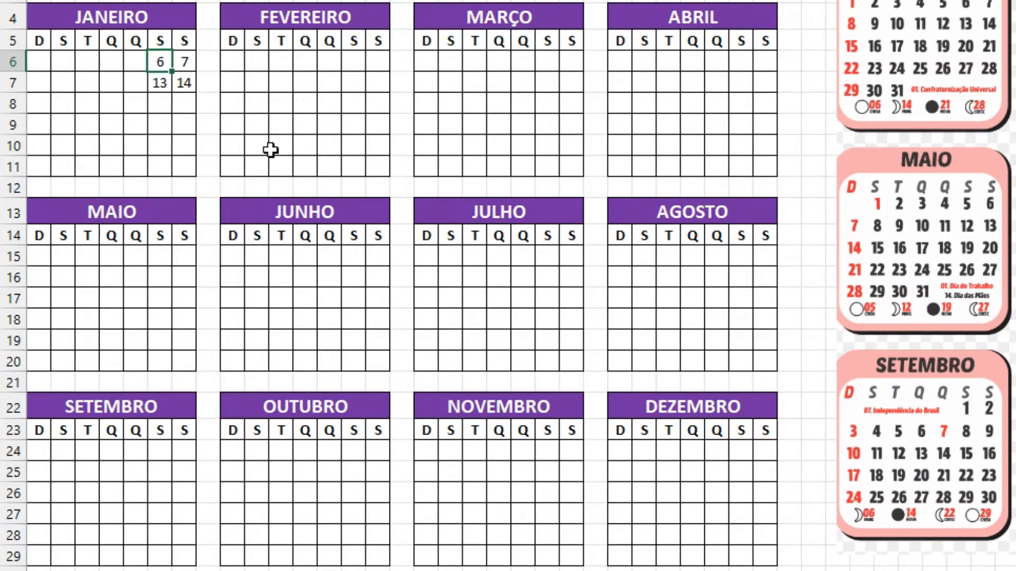
# - Autofill JANEIRO's days from F6:G7 across A6:G10 and clear the surplus values after 31
pyautogui.moveTo(156, 62); pyautogui.dragTo(183, 83)
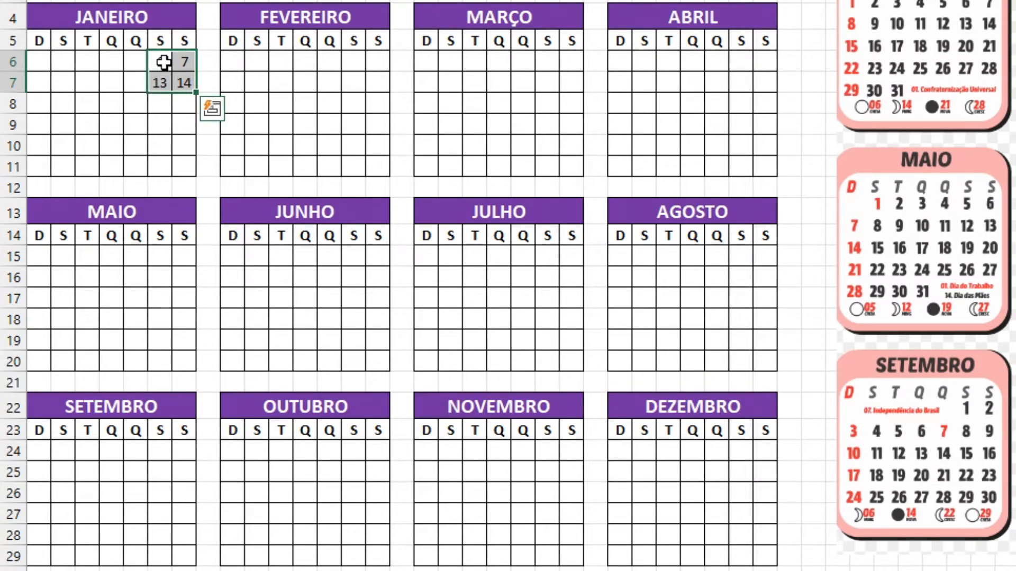
pyautogui.moveTo(196, 93); pyautogui.dragTo(190, 156)
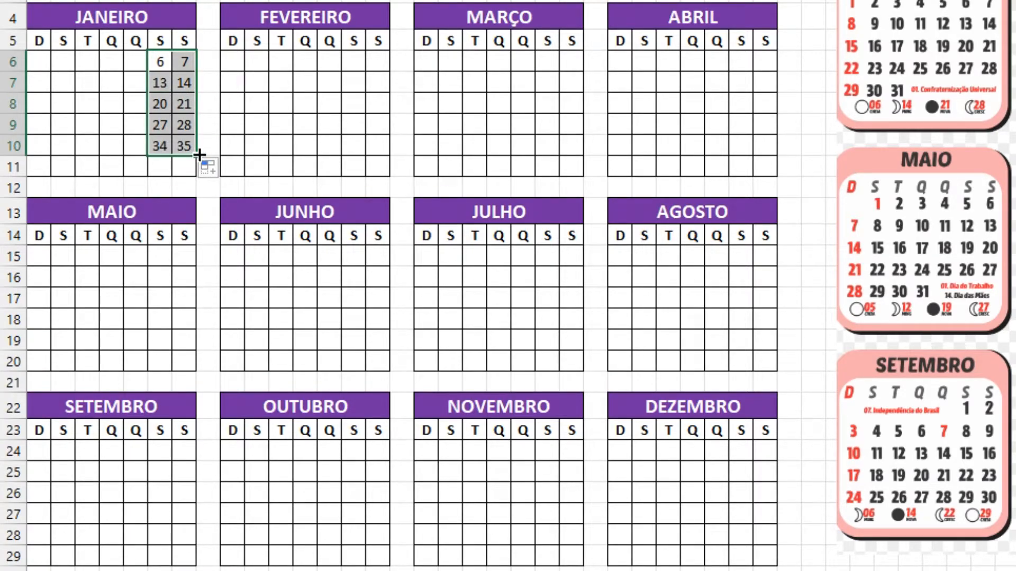
pyautogui.moveTo(199, 154); pyautogui.dragTo(62, 147)
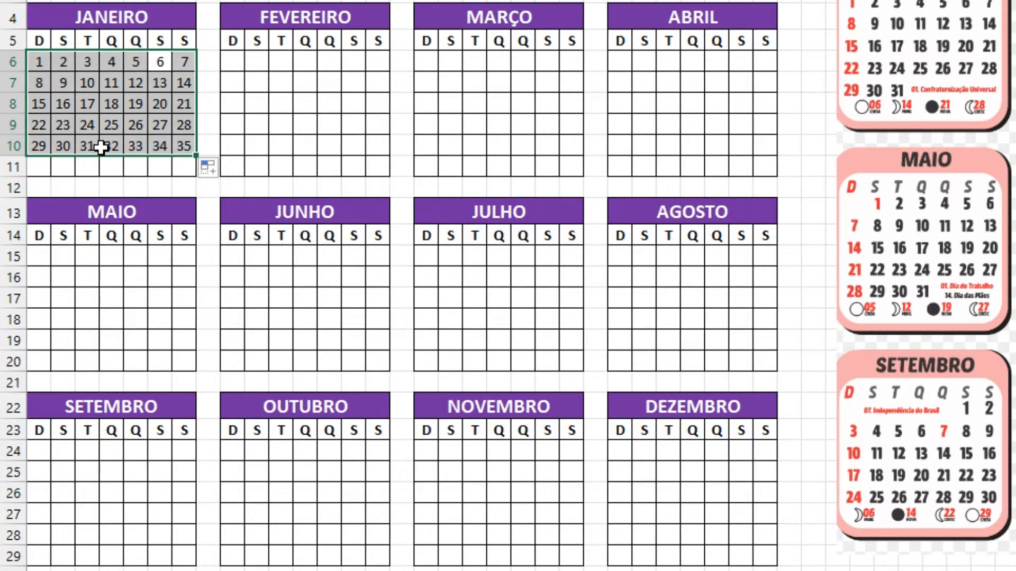
pyautogui.moveTo(111, 147); pyautogui.dragTo(185, 147)
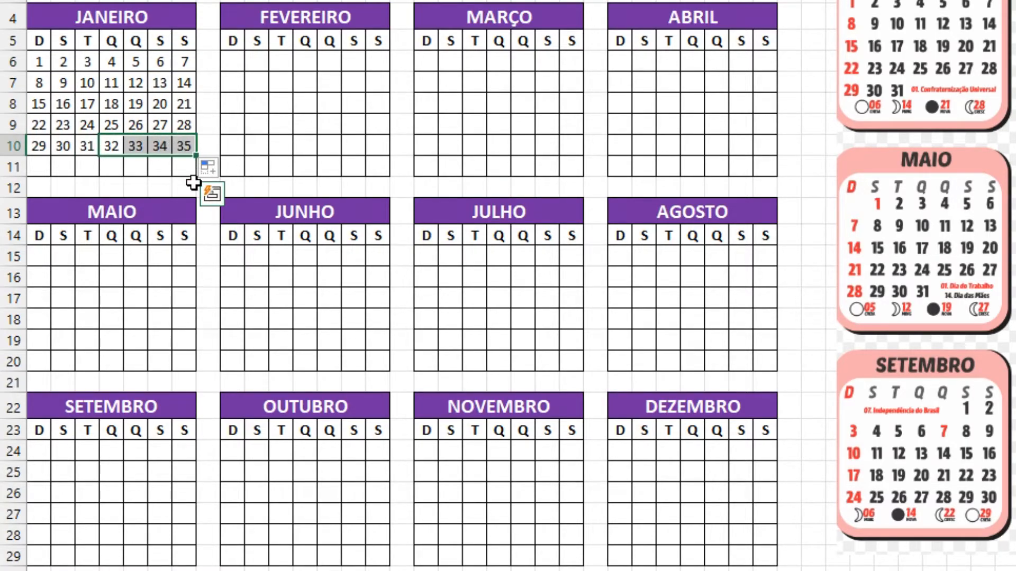
pyautogui.press('Delete')
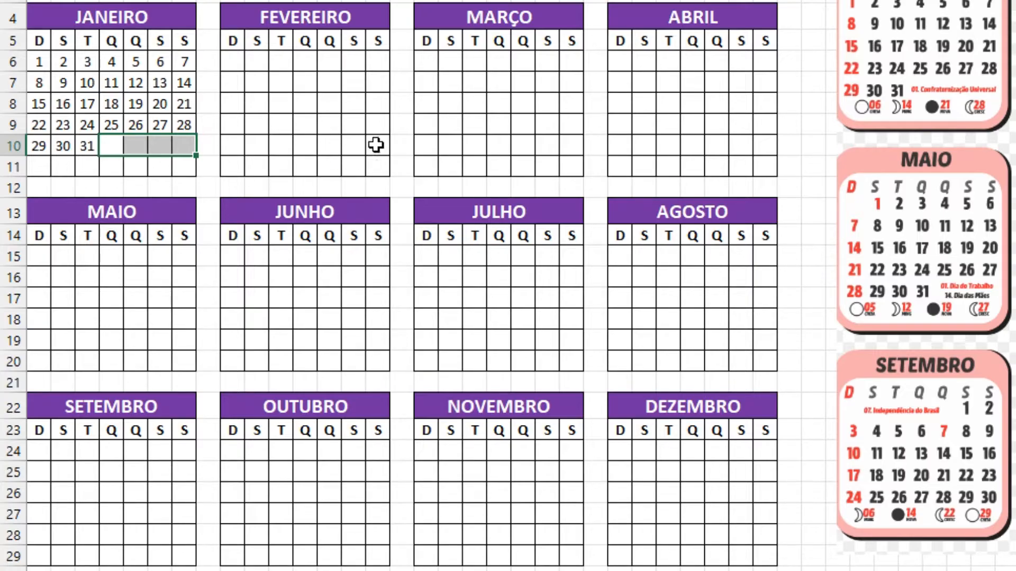
# - Enter 3 and 4 in FEVEREIRO's N6:O6 and 10 and 11 in N7:O7
pyautogui.click(347, 61)
pyautogui.write('3')
pyautogui.press('Tab')
pyautogui.write('4')
pyautogui.press('Return')
pyautogui.write('10')
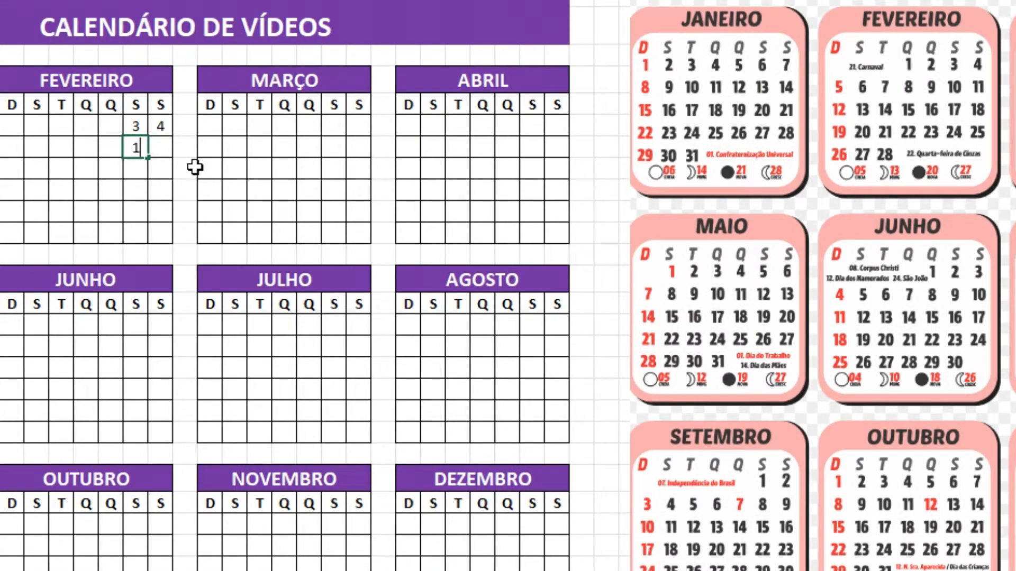
pyautogui.press('Right')
pyautogui.write('11')
pyautogui.press('Return')
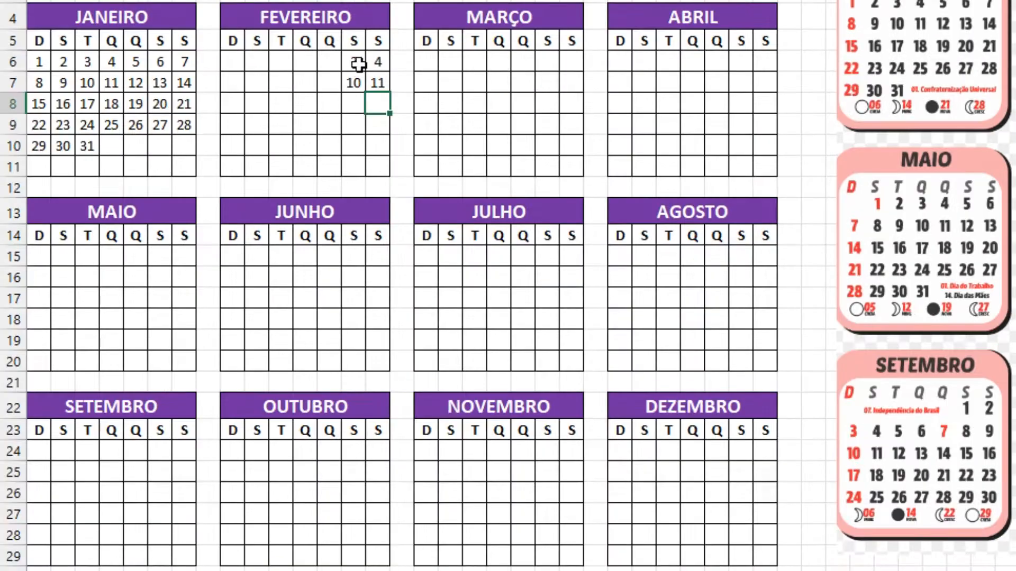
# - Autofill FEVEREIRO's days from N6:O7 across I6:O10 and clear the values before day 1
pyautogui.moveTo(135, 126); pyautogui.dragTo(163, 146)
pyautogui.moveTo(391, 92); pyautogui.dragTo(221, 137)
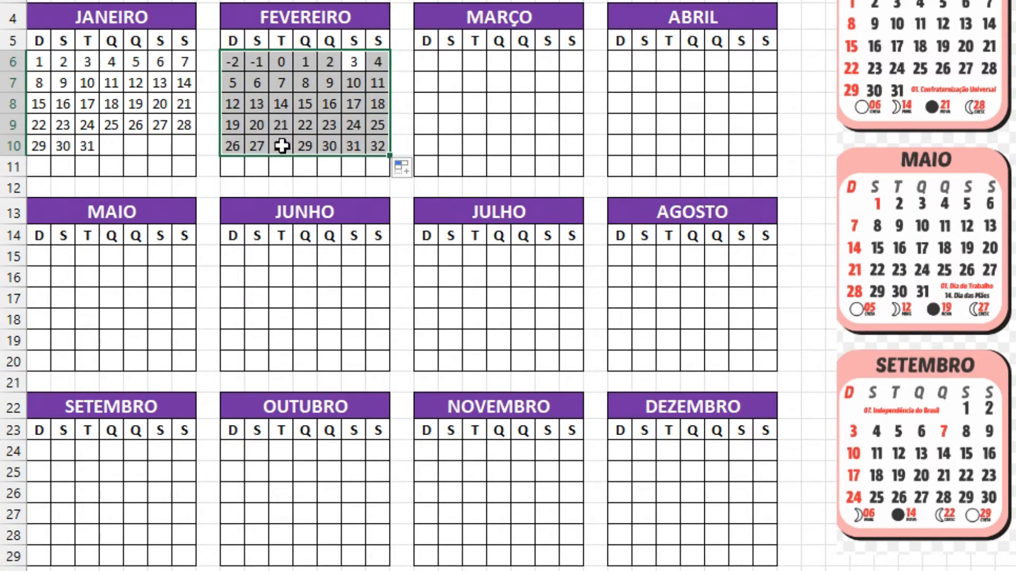
pyautogui.click(233, 61)
pyautogui.moveTo(230, 58); pyautogui.dragTo(280, 61)
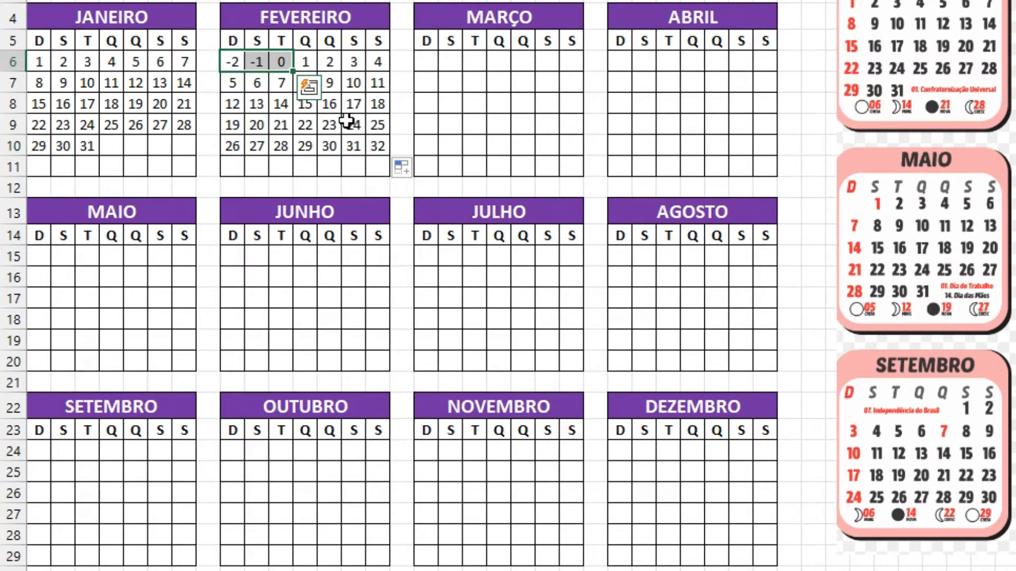
pyautogui.press('Delete')
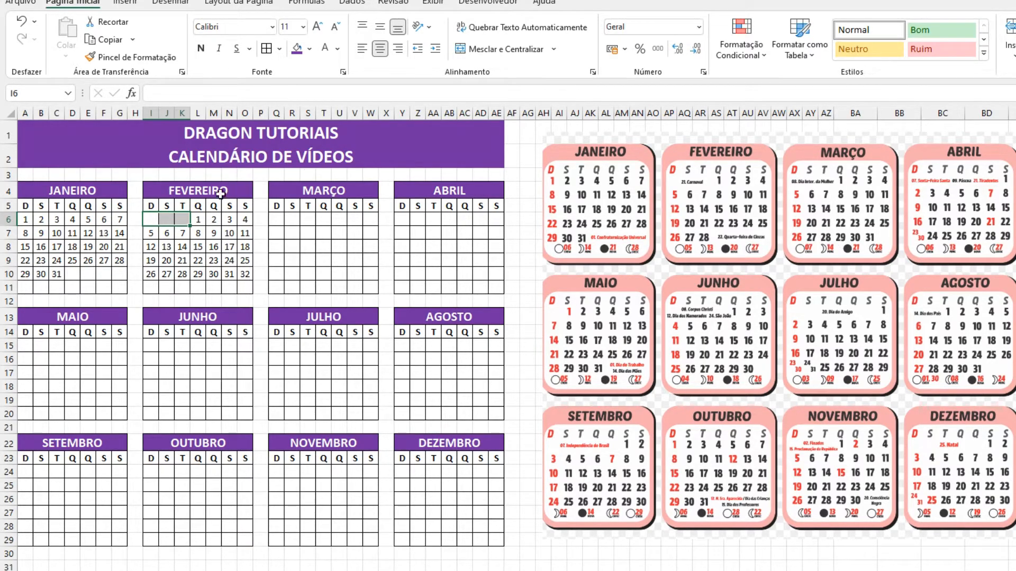
# - Copy FEVEREIRO's day numbers in I6:O10 to the MARÇO block starting at Q6
pyautogui.moveTo(152, 218); pyautogui.dragTo(245, 274)
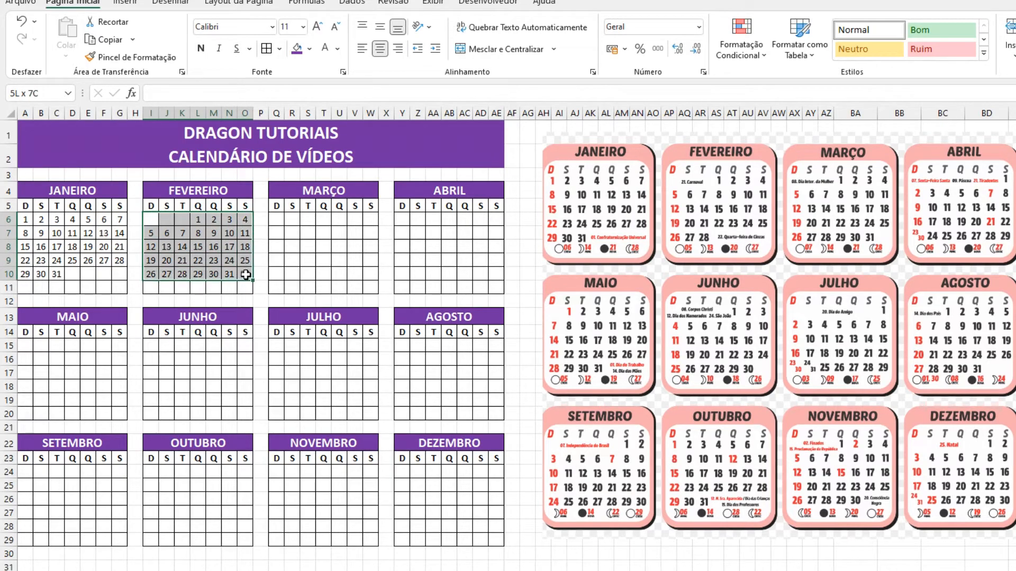
pyautogui.hotkey('ctrl', 'c')
pyautogui.click(276, 218)
pyautogui.hotkey('ctrl', 'v')
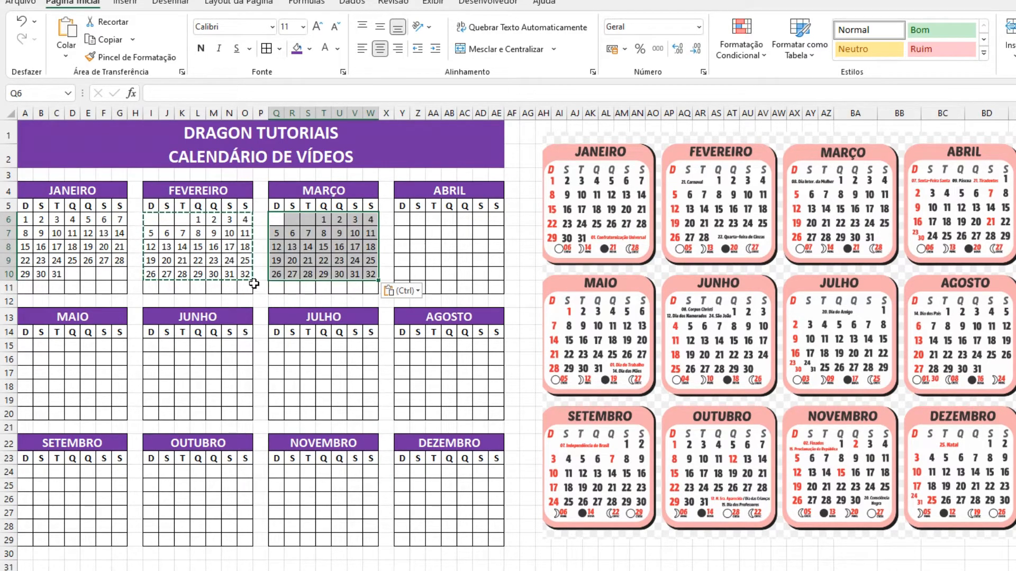
# - Clear the surplus values after 28 in FEVEREIRO's L10:O10 and after 31 in MARÇO's W10
pyautogui.click(245, 274)
pyautogui.moveTo(200, 277); pyautogui.dragTo(244, 275)
pyautogui.press('Delete')
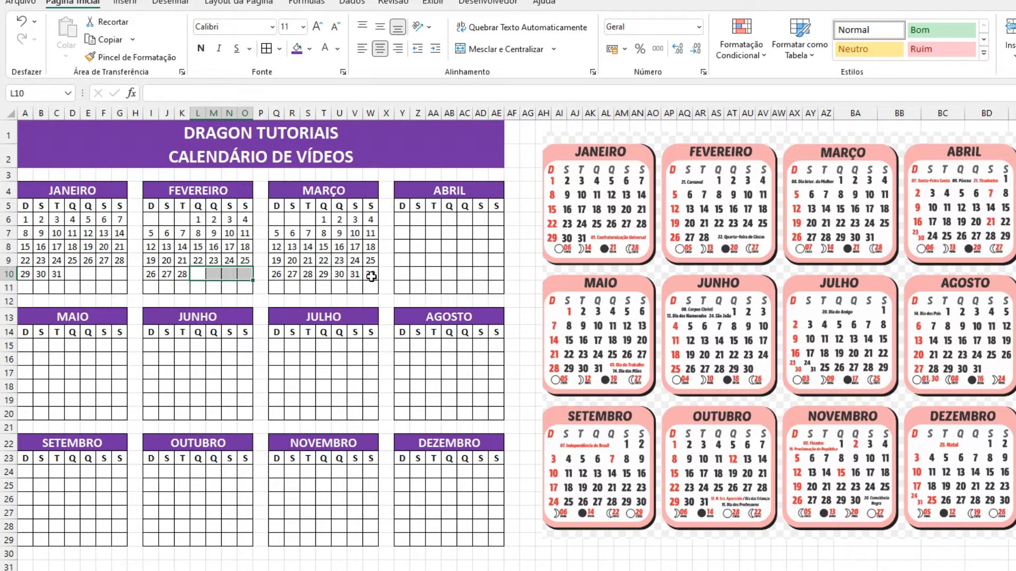
pyautogui.click(372, 275)
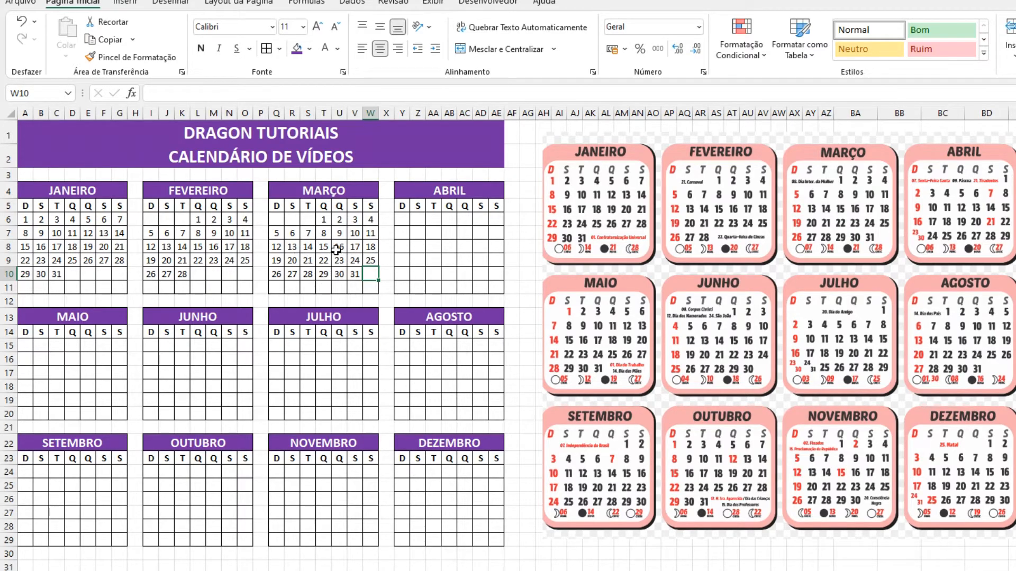
# - Copy MARÇO's day grid Q6:W11 to the NOVEMBRO block at Q24 and delete day 31 there
pyautogui.moveTo(279, 220); pyautogui.dragTo(379, 293)
pyautogui.hotkey('ctrl', 'c')
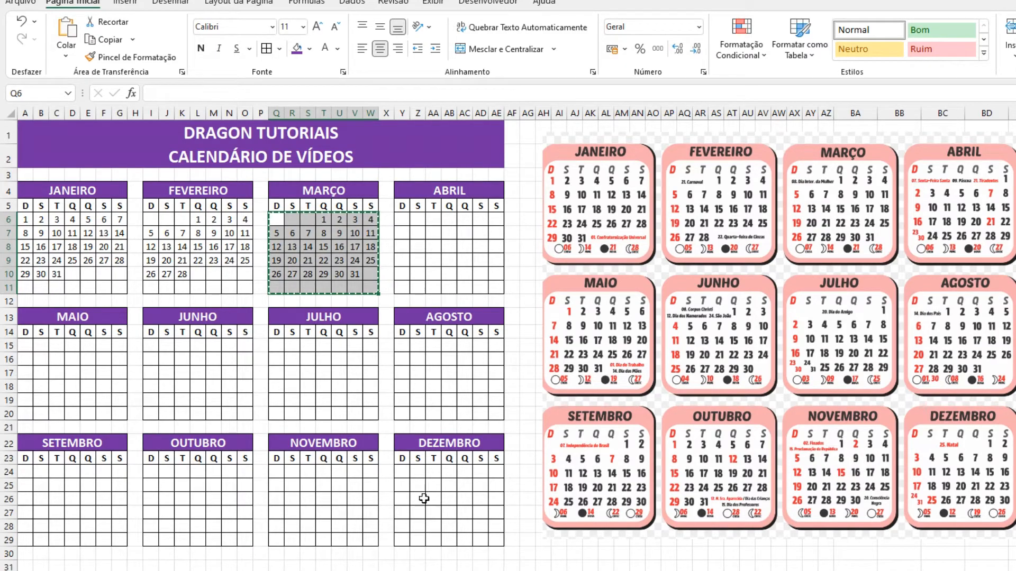
pyautogui.click(273, 468)
pyautogui.hotkey('ctrl', 'v')
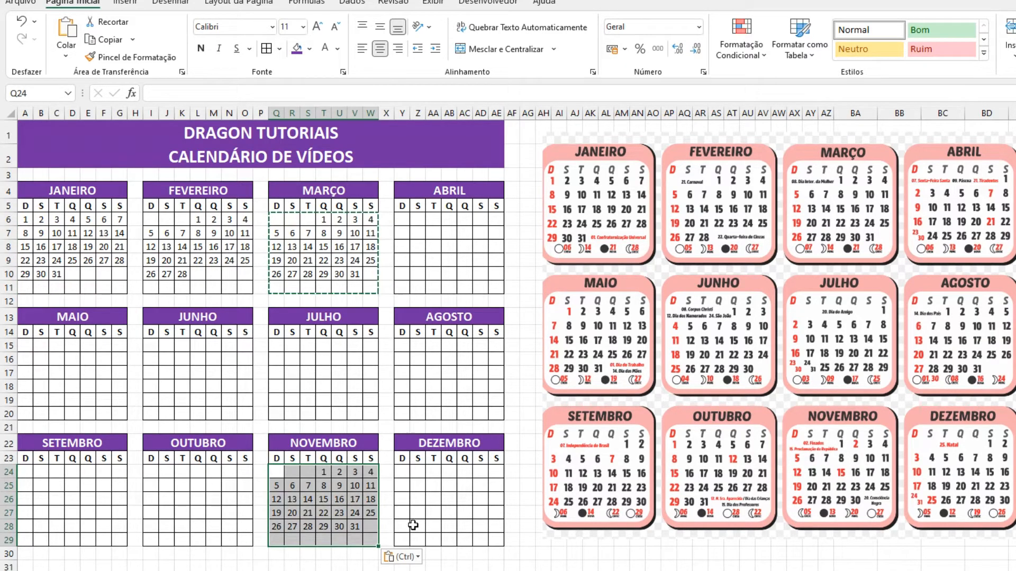
pyautogui.click(355, 528)
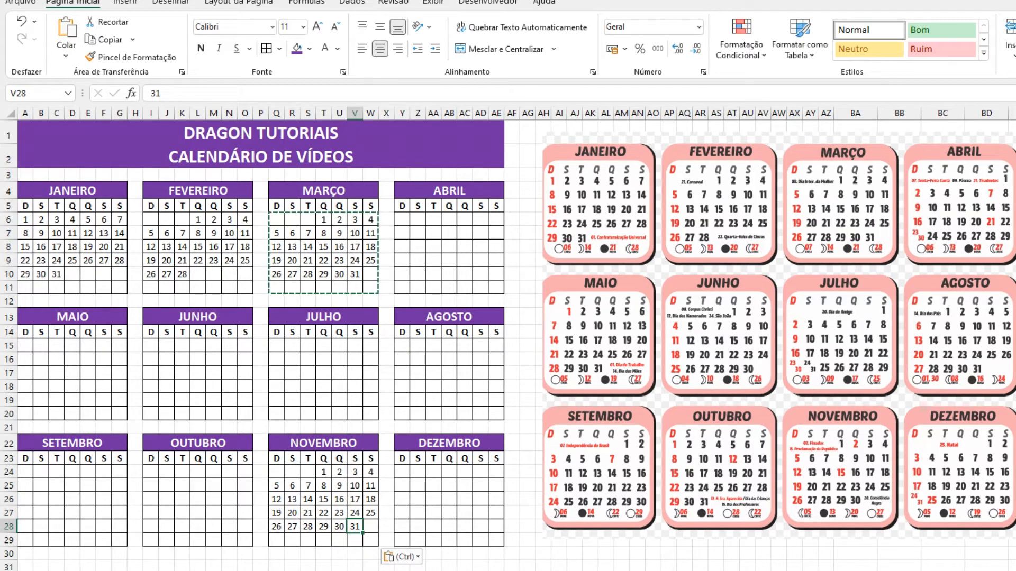
pyautogui.press('Delete')
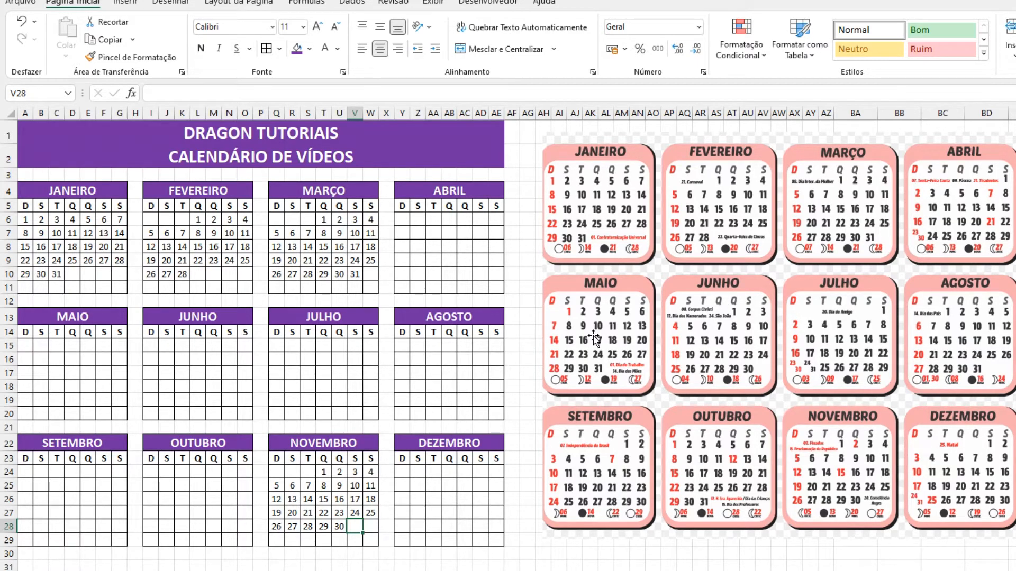
# - Enter 1 in ABRIL's AE6, 7 and 8 in AD7:AE7, and 14 and 15 in AD8:AE8
pyautogui.click(492, 221)
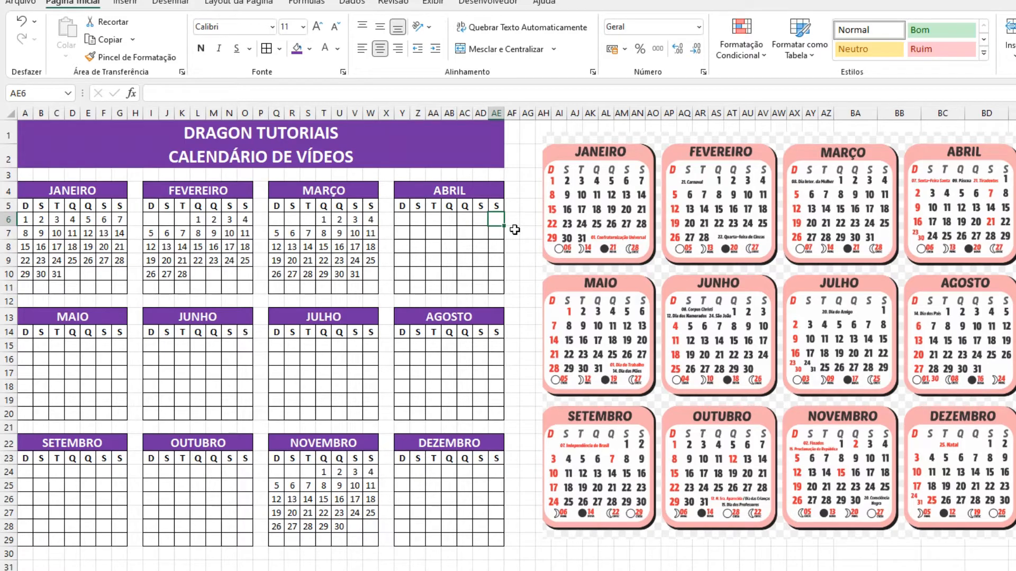
pyautogui.write('1')
pyautogui.press('Return')
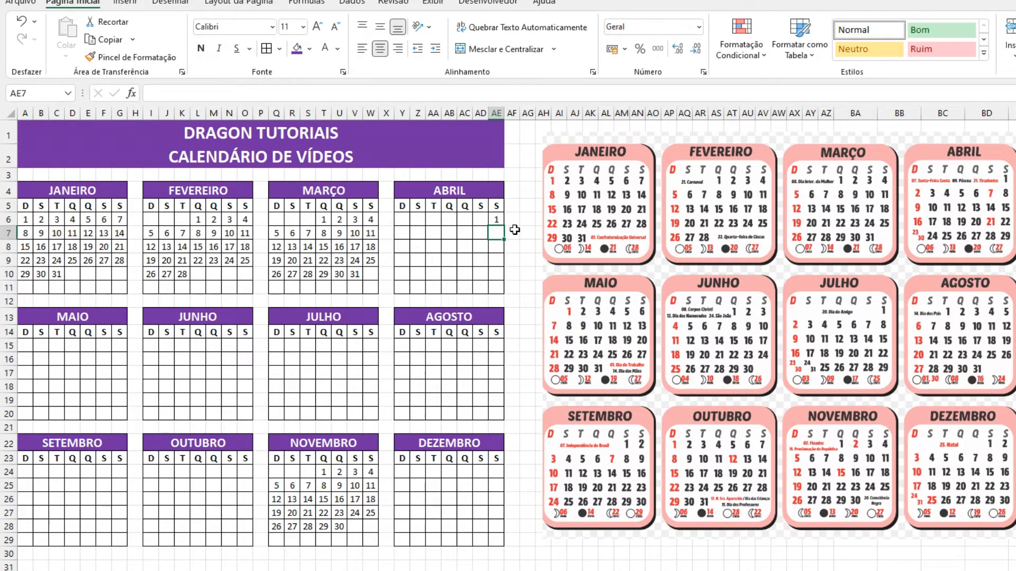
pyautogui.click(481, 235)
pyautogui.press('Right')
pyautogui.write('8')
pyautogui.press('Return')
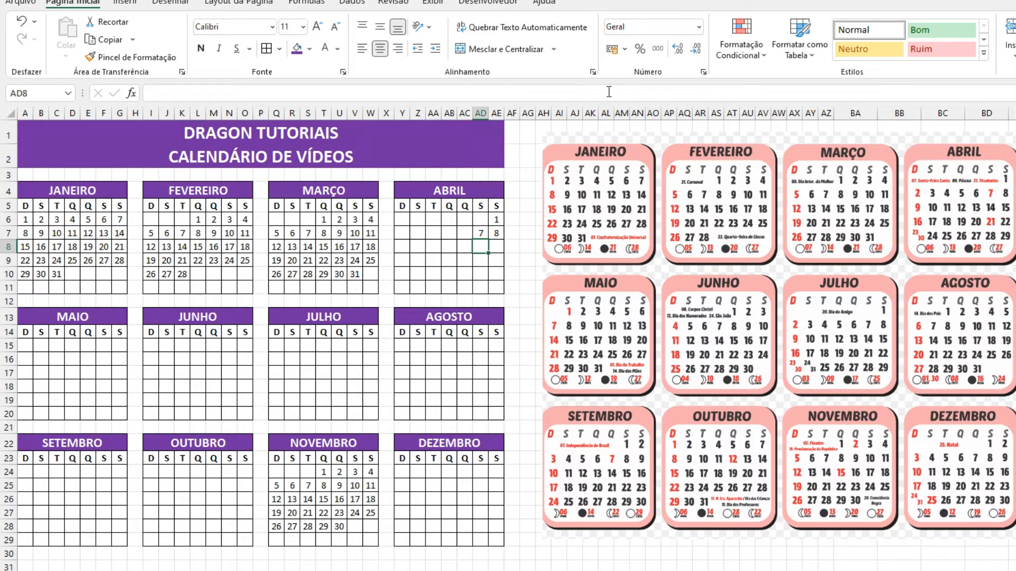
pyautogui.write('14')
pyautogui.press('Right')
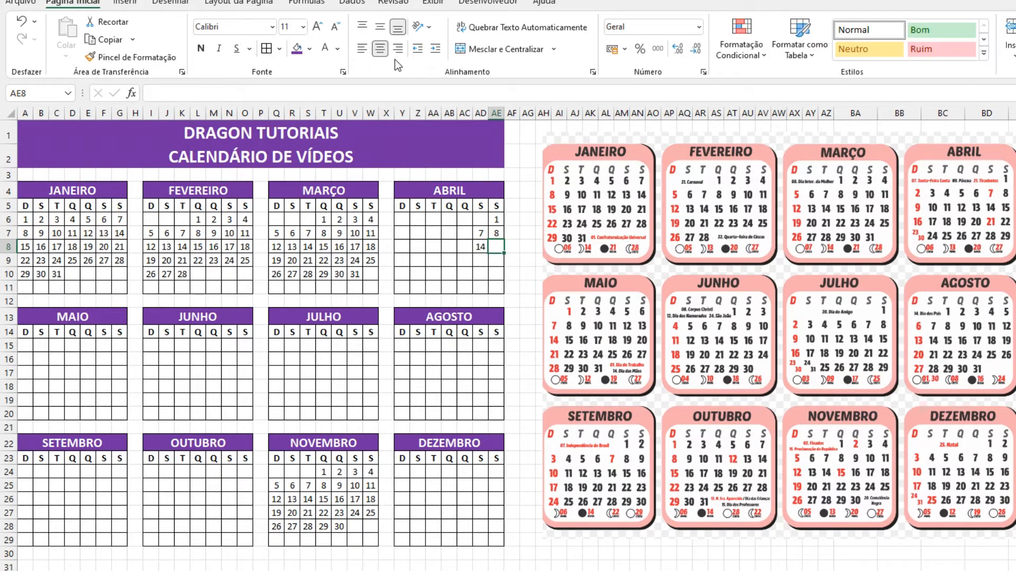
pyautogui.write('15')
# - Autofill ABRIL's days from AD7:AE8 across Y7:AE10 and enter 30 in Y11
pyautogui.moveTo(481, 233); pyautogui.dragTo(396, 270)
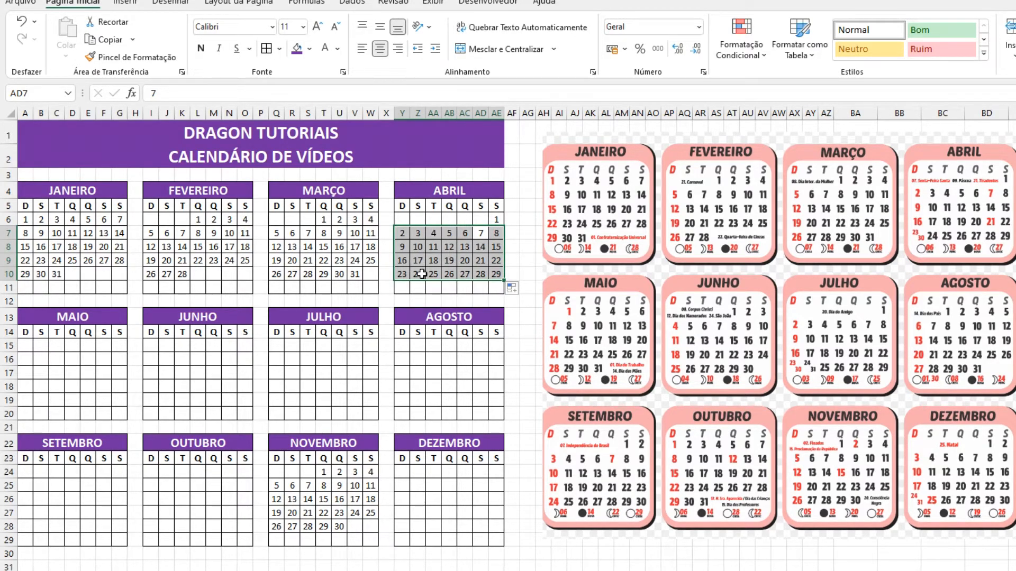
pyautogui.click(406, 288)
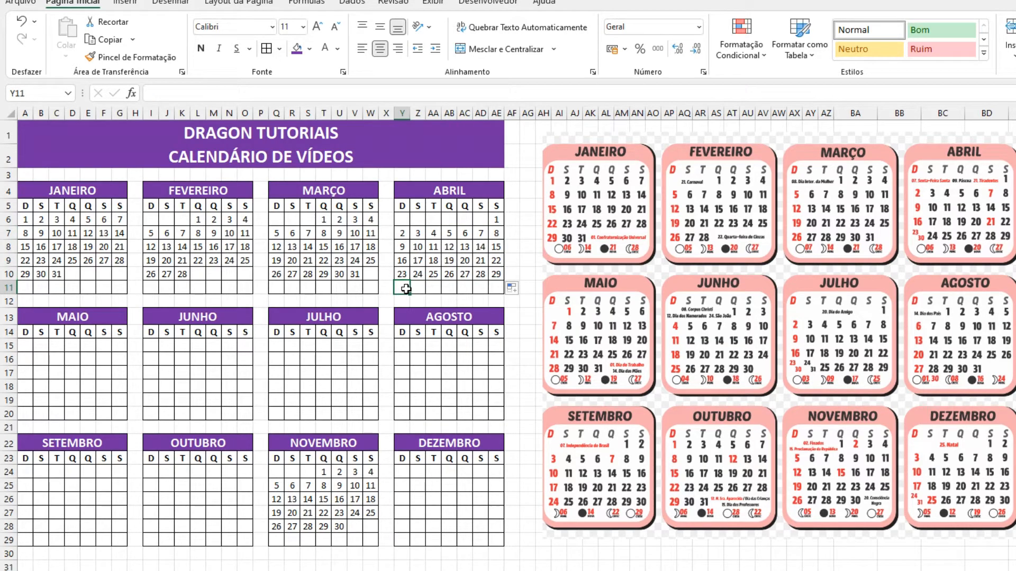
pyautogui.write('30')
pyautogui.press('Tab')
pyautogui.press('Down')
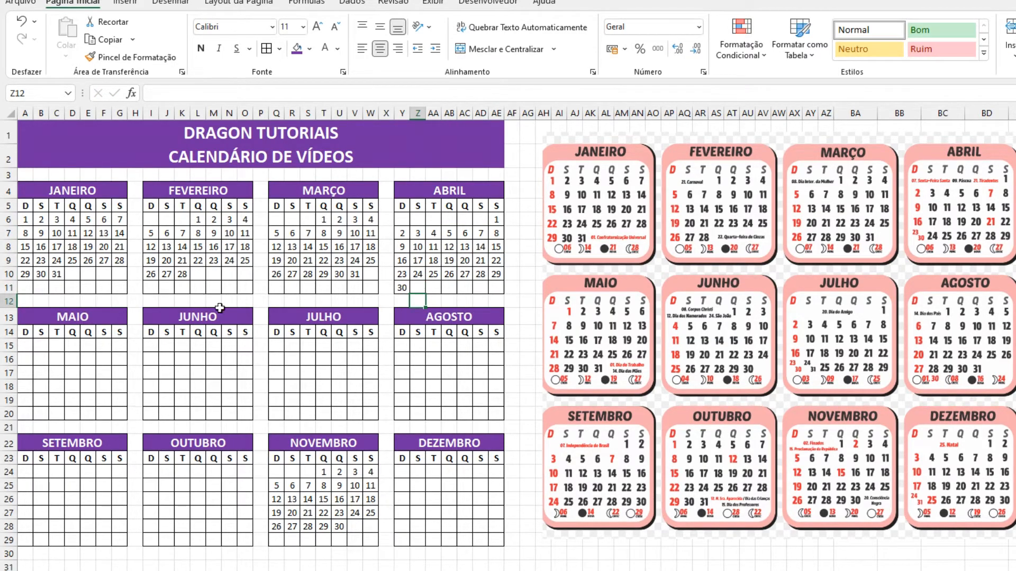
# - Enter 5 and 6 in MAIO's F15:G15 and 12 and 13 in F16:G16
pyautogui.click(104, 345)
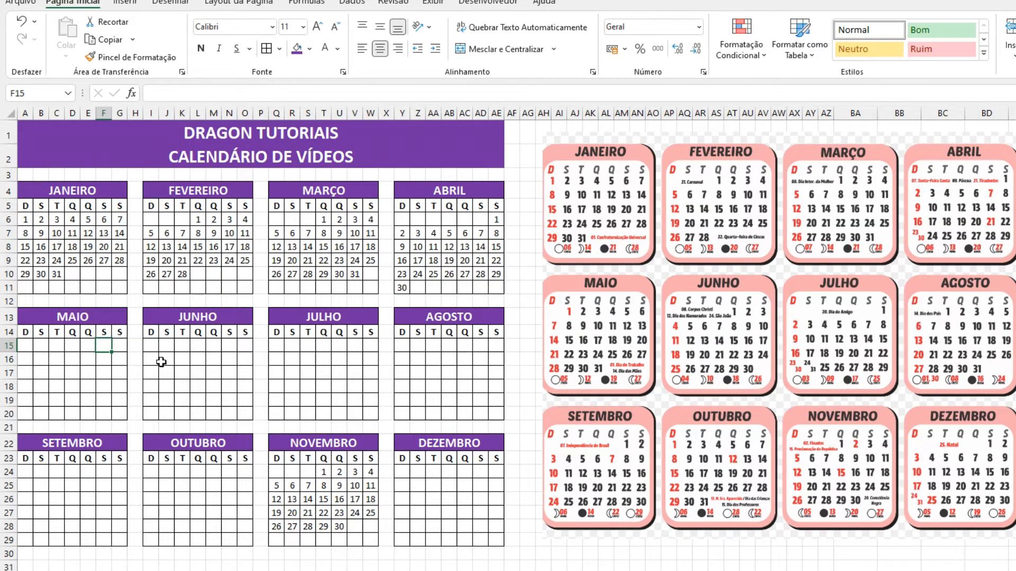
pyautogui.write('5')
pyautogui.press('Tab')
pyautogui.write('6')
pyautogui.press('Return')
pyautogui.write('12')
pyautogui.press('Tab')
pyautogui.press('Down')
# - Autofill MAIO's days from F15:G16 across A15:G19 and clear the surplus values before 1 and after 31
pyautogui.moveTo(105, 347); pyautogui.dragTo(22, 407)
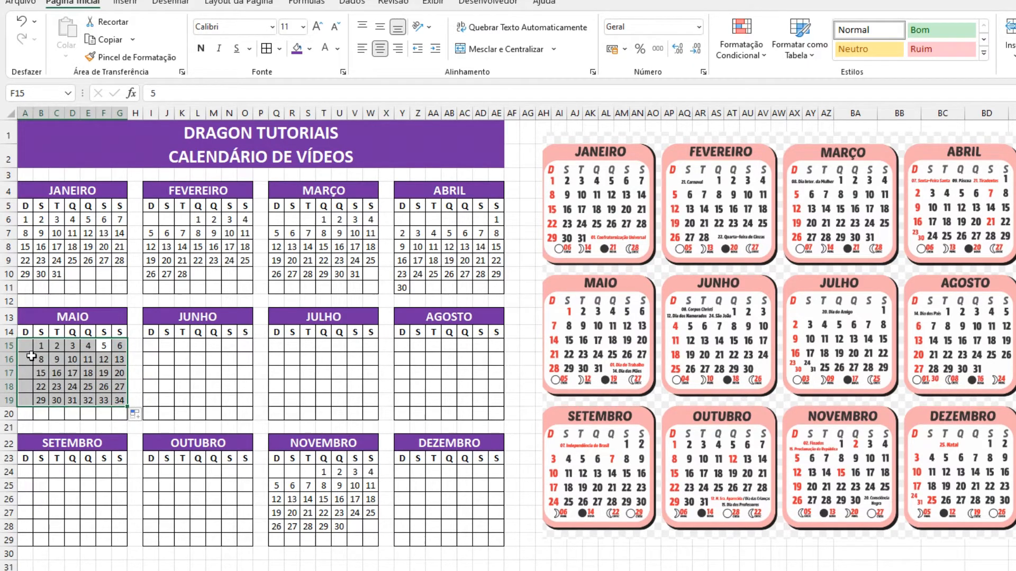
pyautogui.click(25, 346)
pyautogui.press('Delete')
pyautogui.moveTo(116, 397); pyautogui.dragTo(88, 400)
pyautogui.press('Delete')
# - Fill JUNHO's days across I15:O19 from 2, 3, 9 and 10 in N15:O16, clearing values outside 1 to 30
pyautogui.click(228, 344)
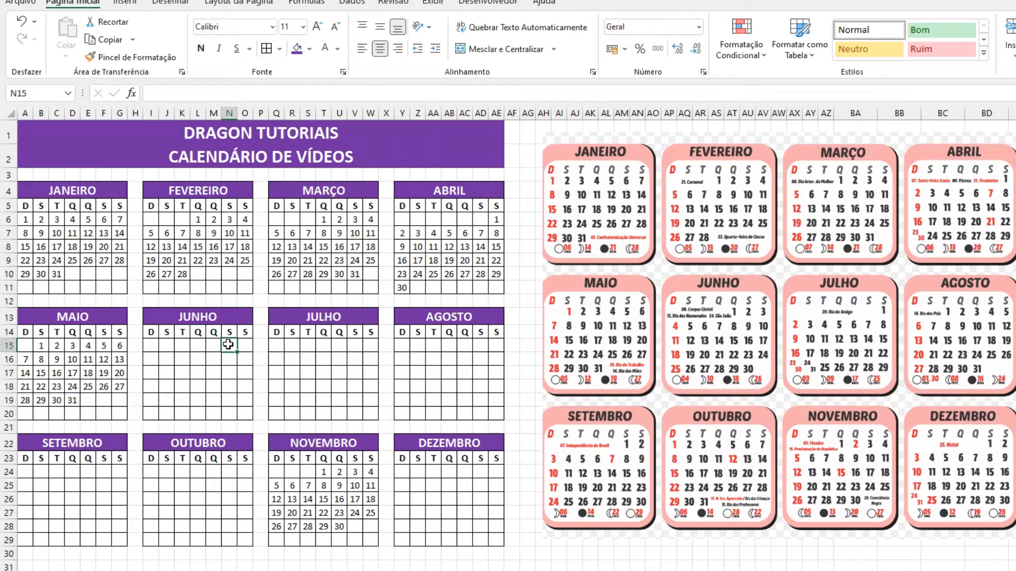
pyautogui.hotkey('ctrl', 'v')
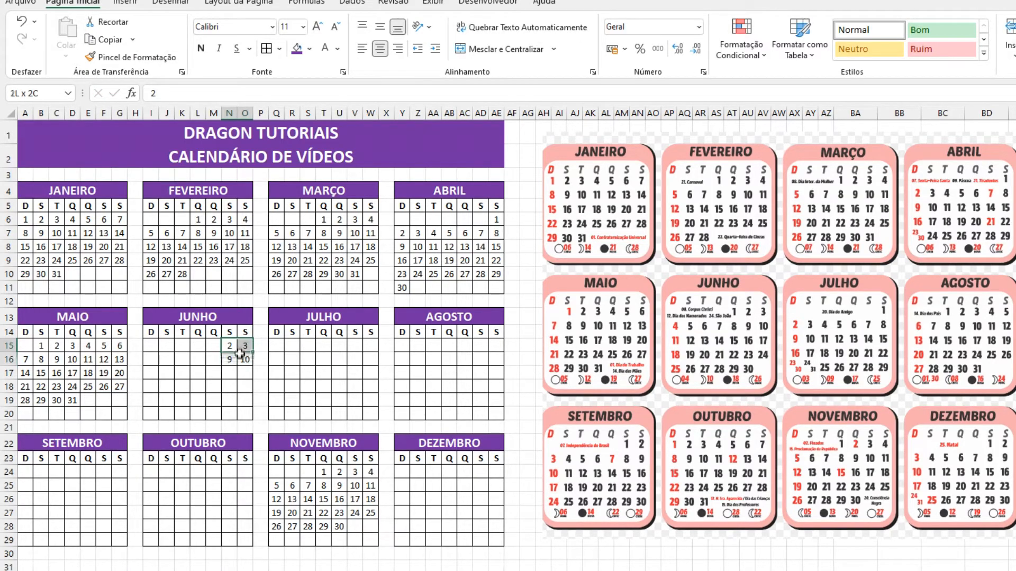
pyautogui.moveTo(254, 367); pyautogui.dragTo(151, 404)
pyautogui.moveTo(152, 347); pyautogui.dragTo(192, 346)
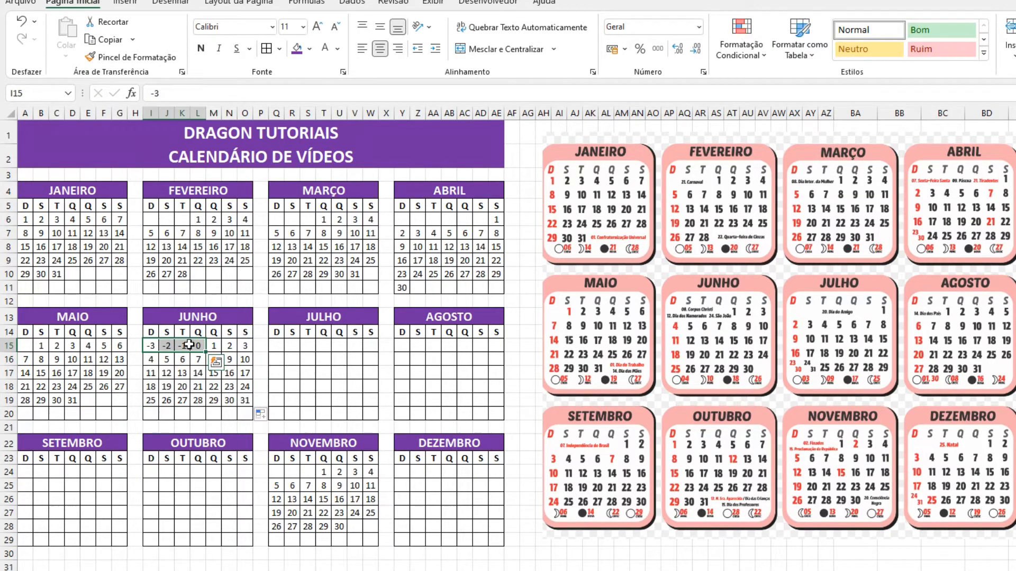
pyautogui.press('Delete')
pyautogui.click(244, 403)
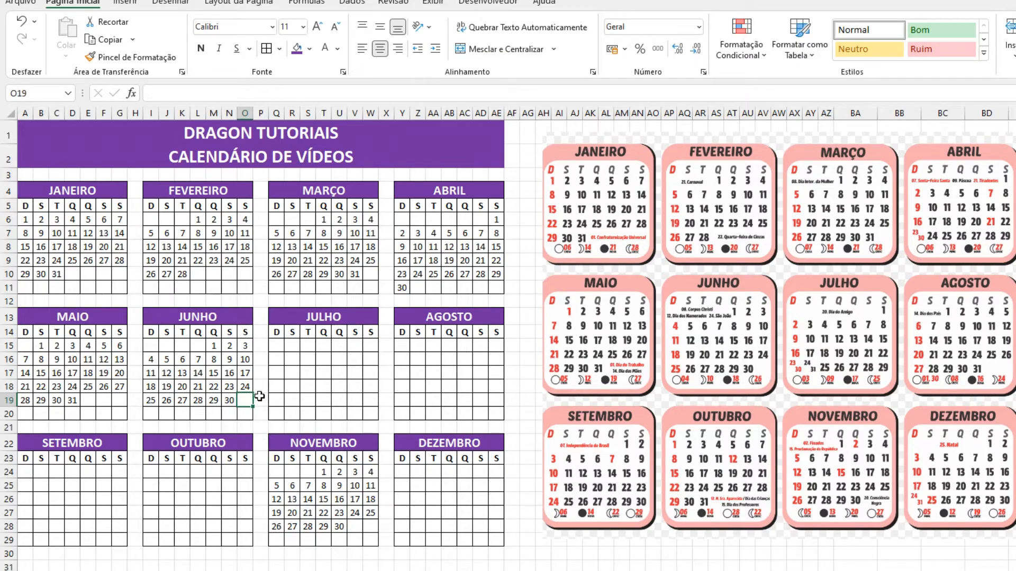
# - Copy ABRIL's days into JULHO starting at Q15 and enter 31 in R20
pyautogui.moveTo(402, 219); pyautogui.dragTo(496, 288)
pyautogui.hotkey('ctrl', 'c')
pyautogui.click(277, 345)
pyautogui.hotkey('ctrl', 'v')
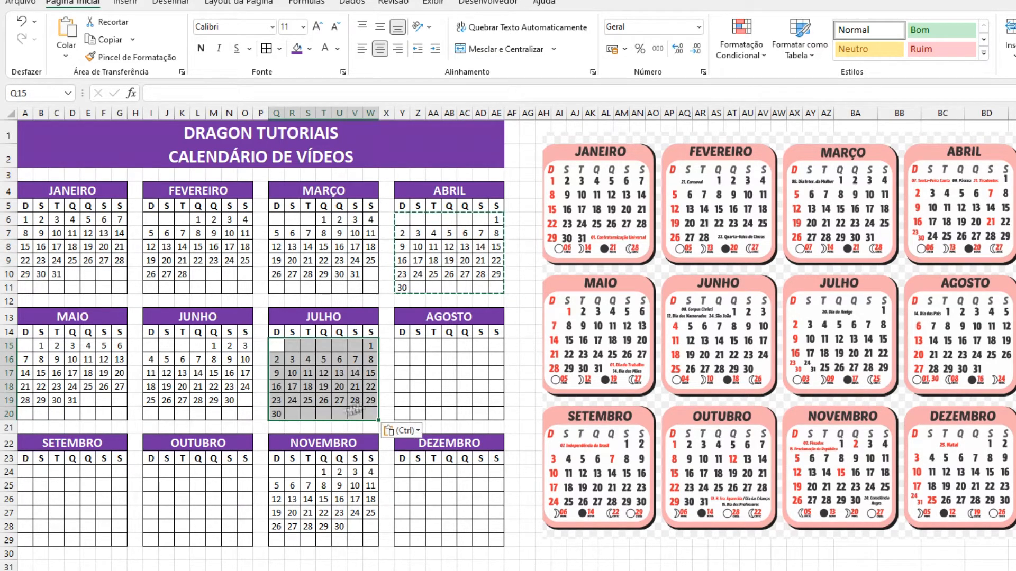
pyautogui.click(292, 413)
pyautogui.write('31')
pyautogui.press('Return')
# - Enter 4 and 5 in AGOSTO's AD15:AE15 and 11 and 12 in AD16:AE16
pyautogui.click(480, 345)
pyautogui.write('4')
pyautogui.press('Tab')
pyautogui.write('5')
pyautogui.press('Return')
pyautogui.write('11')
pyautogui.press('Tab')
pyautogui.write('12')
pyautogui.press('Return')
# - Autofill AGOSTO's days from AD15:AE16 across Y15:AE19 and clear the surplus values before 1 and after 31
pyautogui.moveTo(481, 346); pyautogui.dragTo(403, 397)
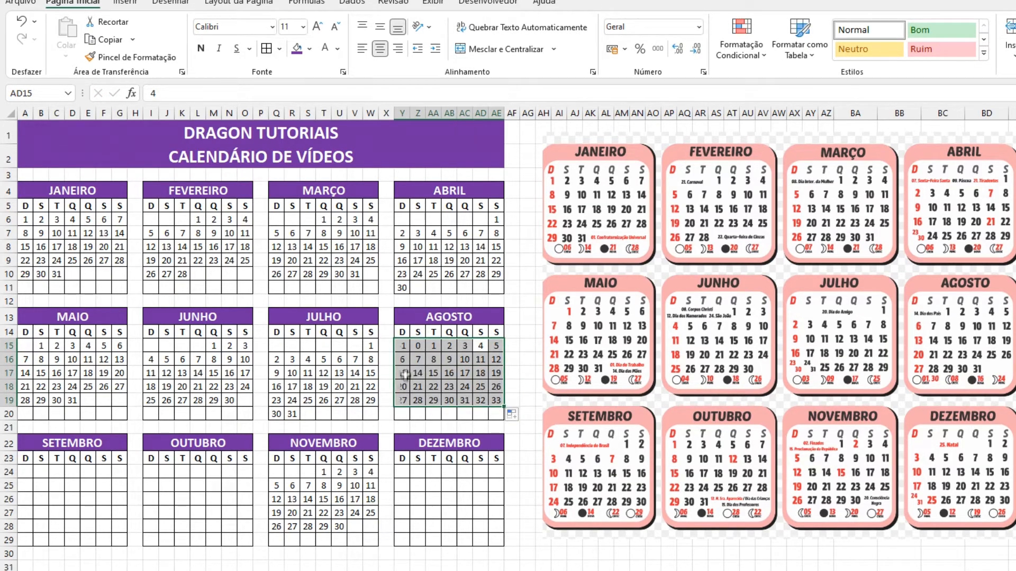
pyautogui.moveTo(403, 346); pyautogui.dragTo(418, 345)
pyautogui.press('Delete')
pyautogui.moveTo(480, 400); pyautogui.dragTo(496, 400)
pyautogui.press('Delete')
# - Copy JANEIRO's days from A6:G10 into OUTUBRO starting at I24
pyautogui.moveTo(25, 219); pyautogui.dragTo(120, 274)
pyautogui.hotkey('ctrl', 'c')
pyautogui.click(151, 471)
pyautogui.hotkey('ctrl', 'v')
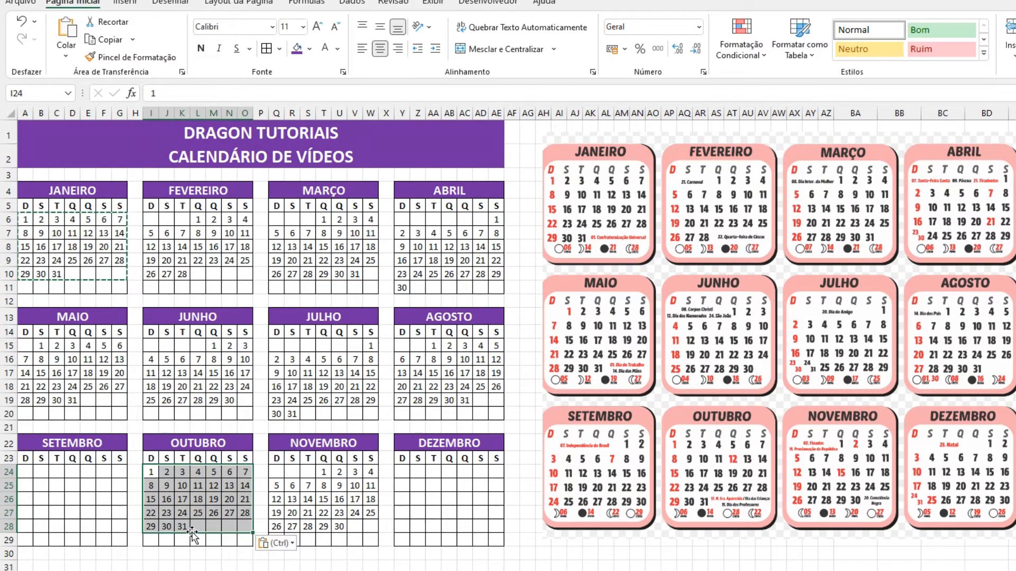
# - Enter 1 and 2 in SETEMBRO's F24:G24 and 8 and 9 in F25:G25
pyautogui.click(100, 473)
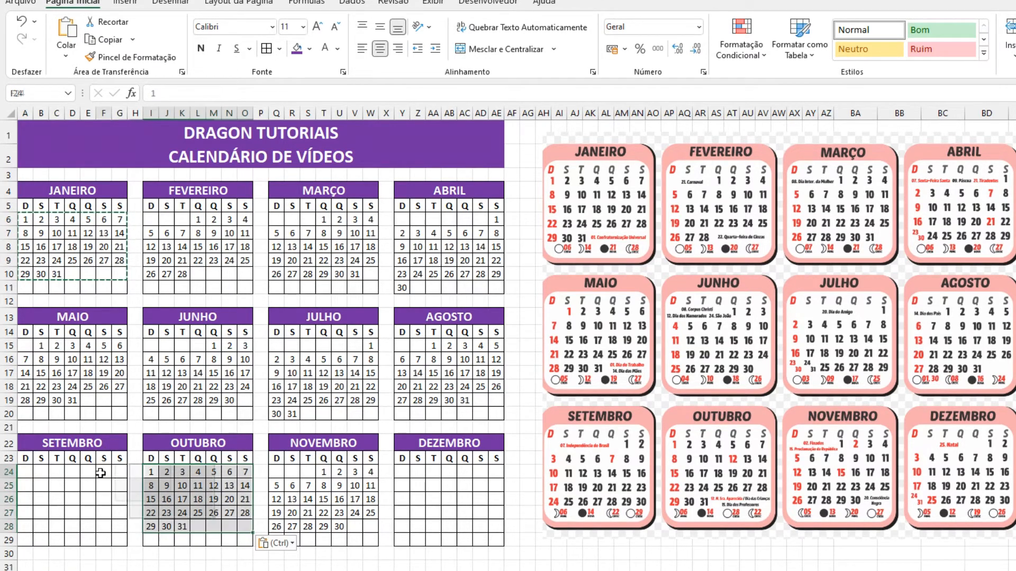
pyautogui.write('1')
pyautogui.press('Right')
pyautogui.write('2')
pyautogui.press('Down')
pyautogui.press('Left')
pyautogui.write('8')
pyautogui.press('Right')
pyautogui.write('9')
# - Autofill SETEMBRO's days from F24:G25 across A24:G28 and clear the surplus values before 1
pyautogui.moveTo(104, 474); pyautogui.dragTo(127, 531)
pyautogui.moveTo(128, 533); pyautogui.dragTo(22, 531)
pyautogui.moveTo(25, 472); pyautogui.dragTo(84, 473)
pyautogui.press('Delete')
# - Copy SETEMBRO's days into DEZEMBRO starting at Y24 and enter 31 in Y29
pyautogui.moveTo(28, 471); pyautogui.dragTo(121, 527)
pyautogui.hotkey('ctrl', 'c')
pyautogui.click(400, 474)
pyautogui.hotkey('ctrl', 'v')
pyautogui.click(403, 540)
pyautogui.write('31')
pyautogui.press('Return')
# - Delete the reference calendar image beside the finished month blocks
pyautogui.click(718, 297)
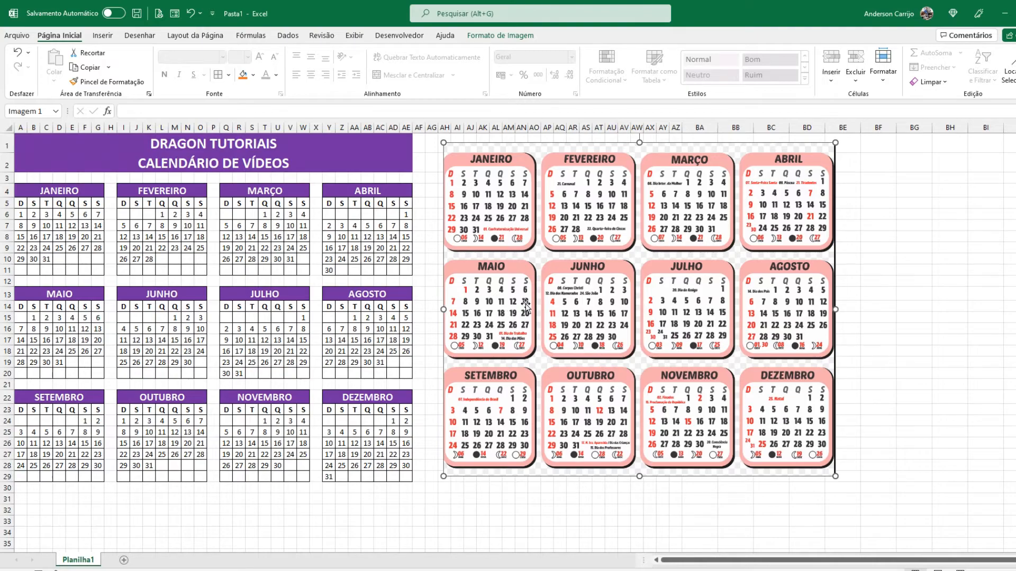
pyautogui.press('Delete')
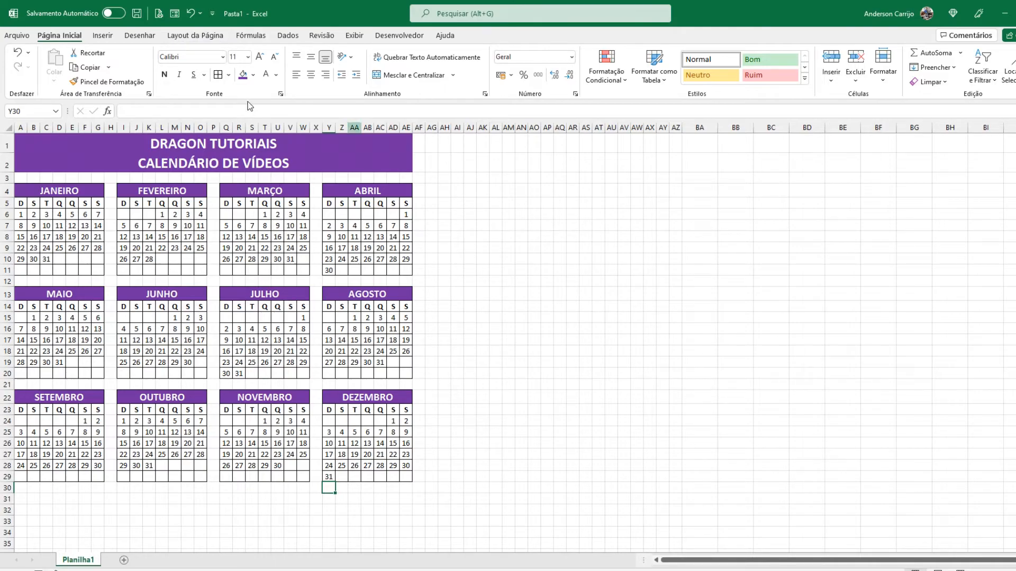
pyautogui.click(496, 259)
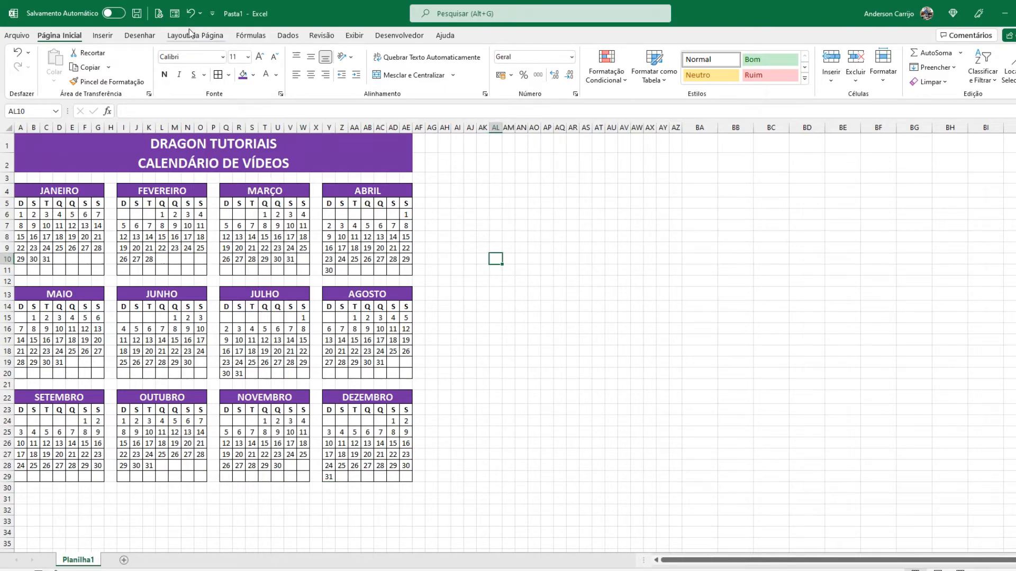
# - Check the page orientation options and preview how the calendar prints in portrait
pyautogui.click(201, 36)
pyautogui.click(135, 69)
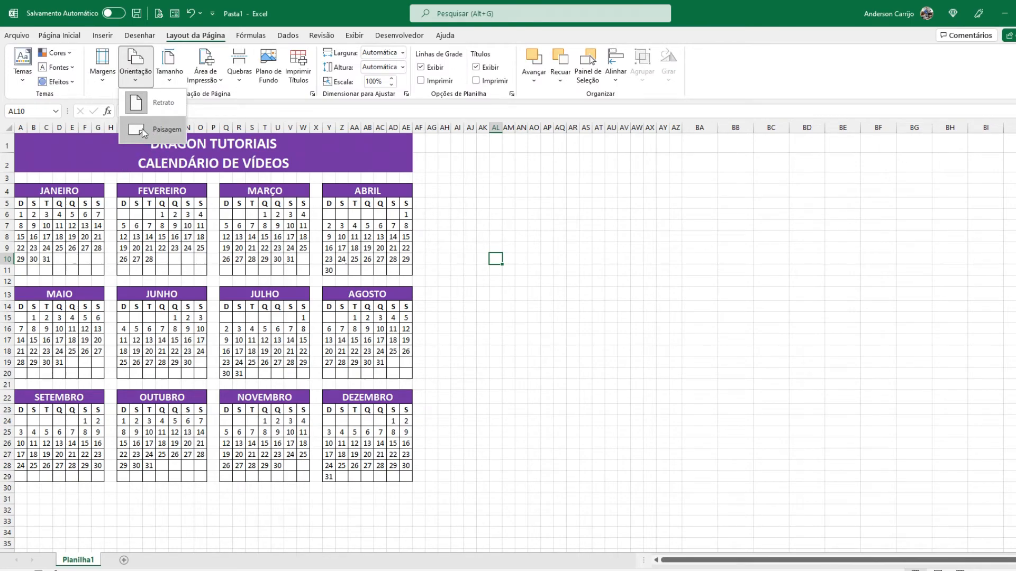
pyautogui.click(516, 268)
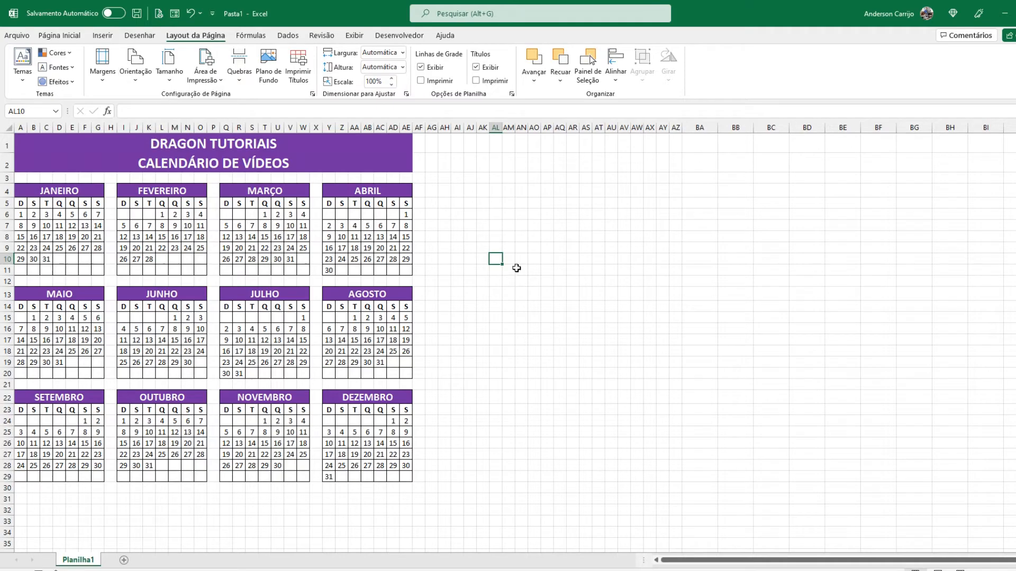
pyautogui.hotkey('ctrl', 'p')
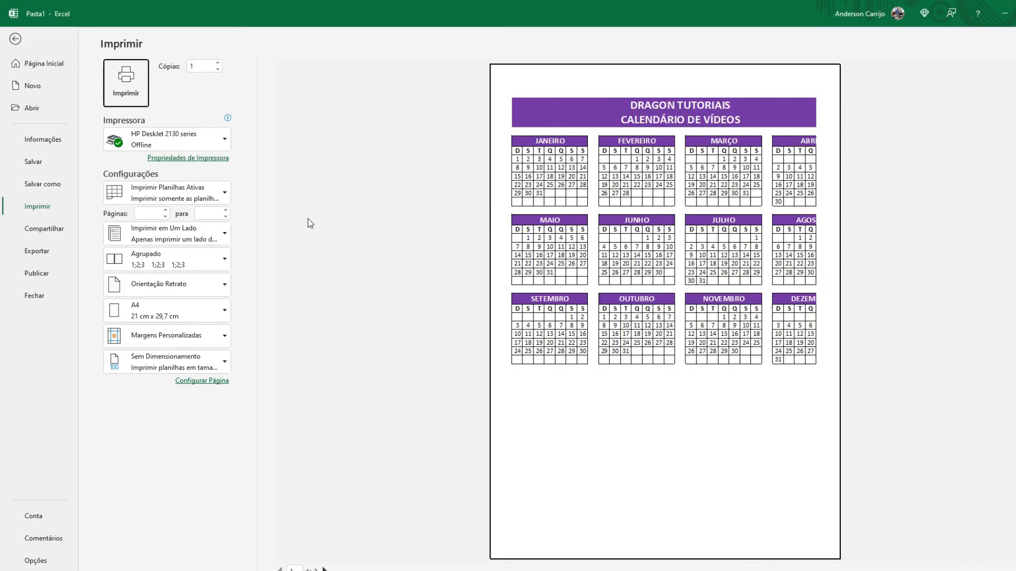
pyautogui.press('Escape')
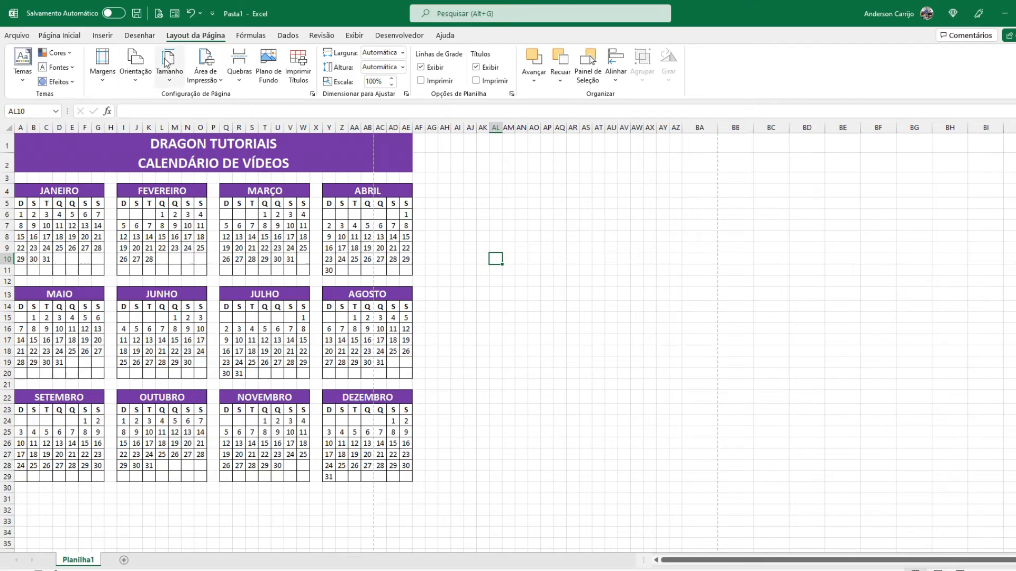
# - Set the page orientation to landscape (Paisagem) and check the calendar in the print preview
pyautogui.click(135, 63)
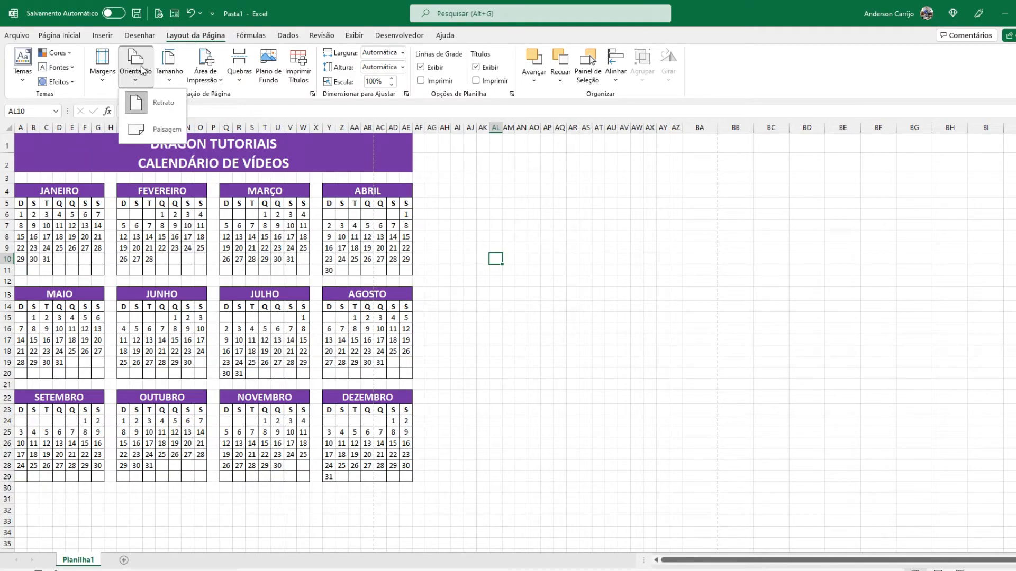
pyautogui.click(159, 131)
pyautogui.moveTo(418, 142); pyautogui.dragTo(520, 335)
pyautogui.hotkey('ctrl', 'p')
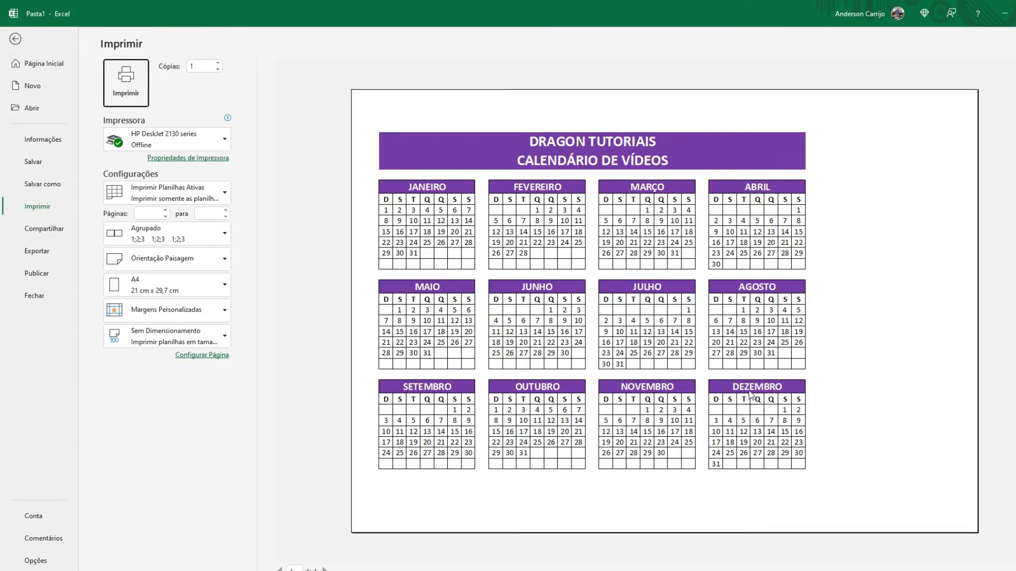
pyautogui.press('Escape')
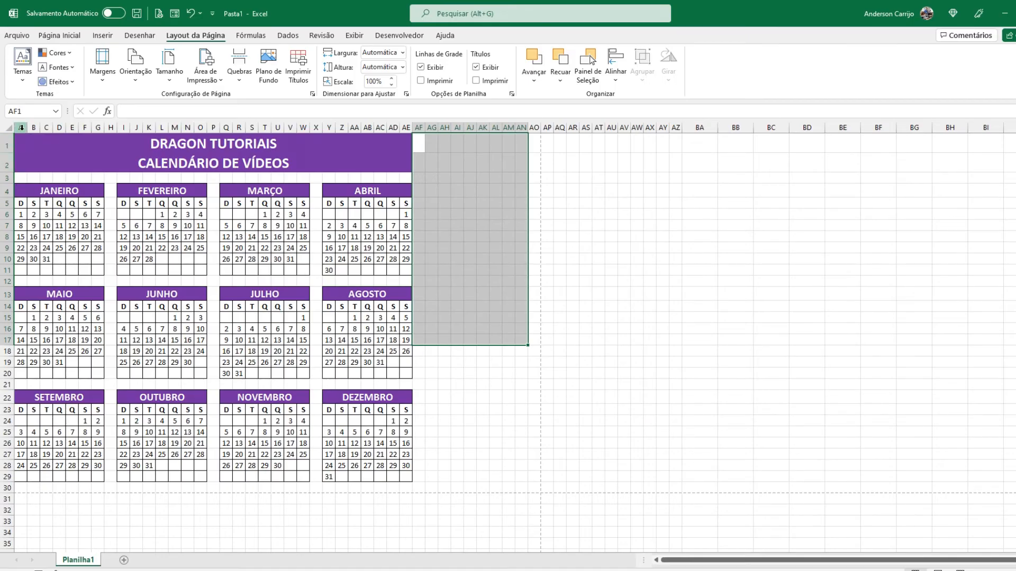
# - Insert an empty column before the calendar and widen it, checking the calendar's position in the print preview
pyautogui.rightClick(20, 128)
pyautogui.click(69, 238)
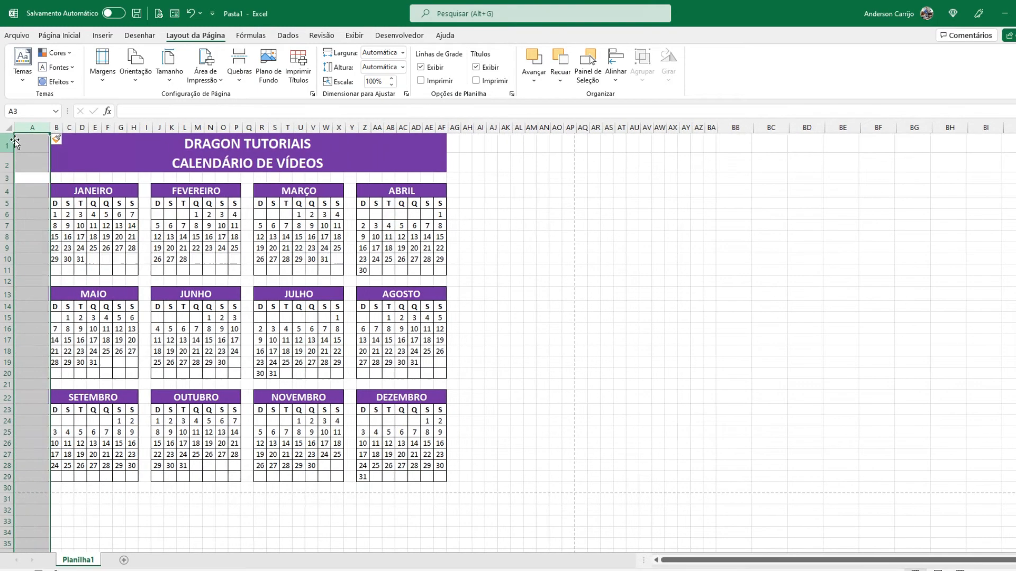
pyautogui.moveTo(48, 128); pyautogui.dragTo(60, 128)
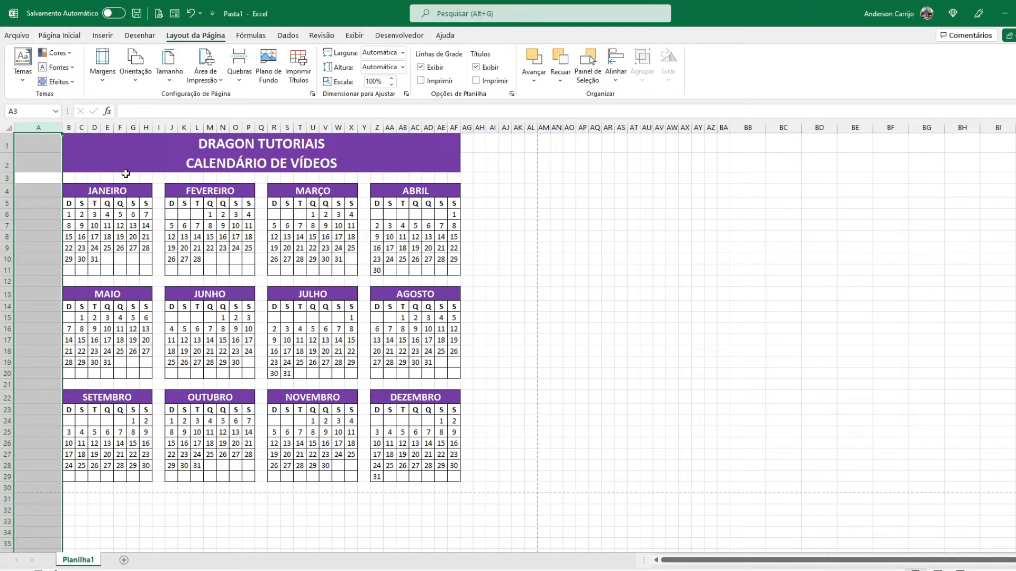
pyautogui.hotkey('ctrl', 'p')
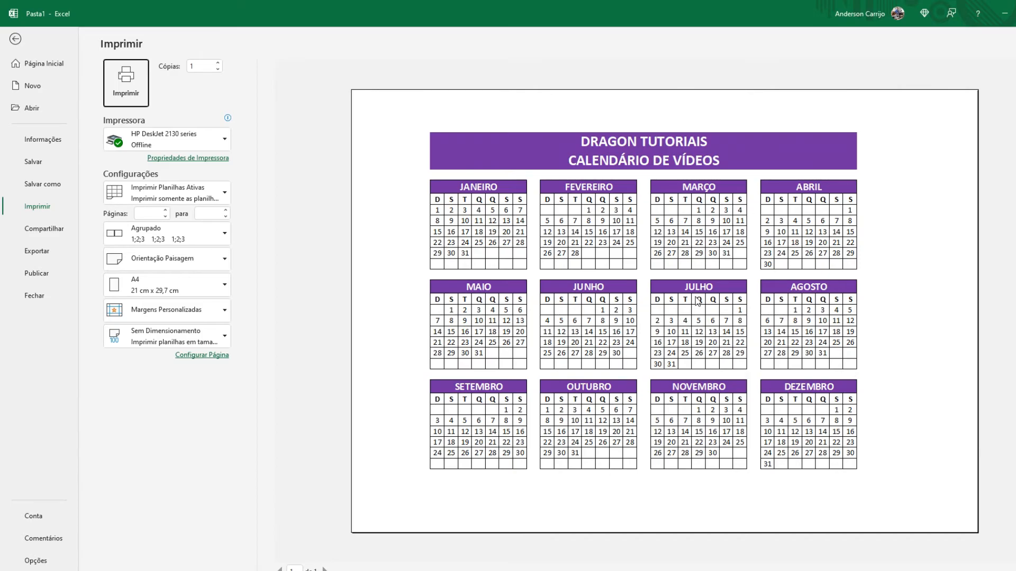
pyautogui.press('Escape')
pyautogui.moveTo(60, 127); pyautogui.dragTo(72, 128)
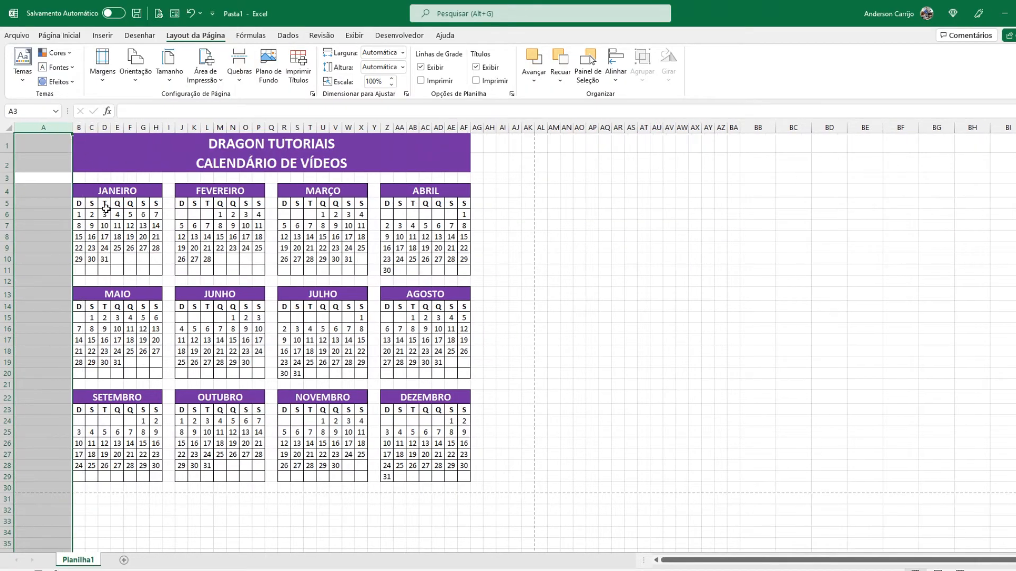
# - Set the left page margin to 3,8 cm and check the result in the print preview
pyautogui.click(103, 66)
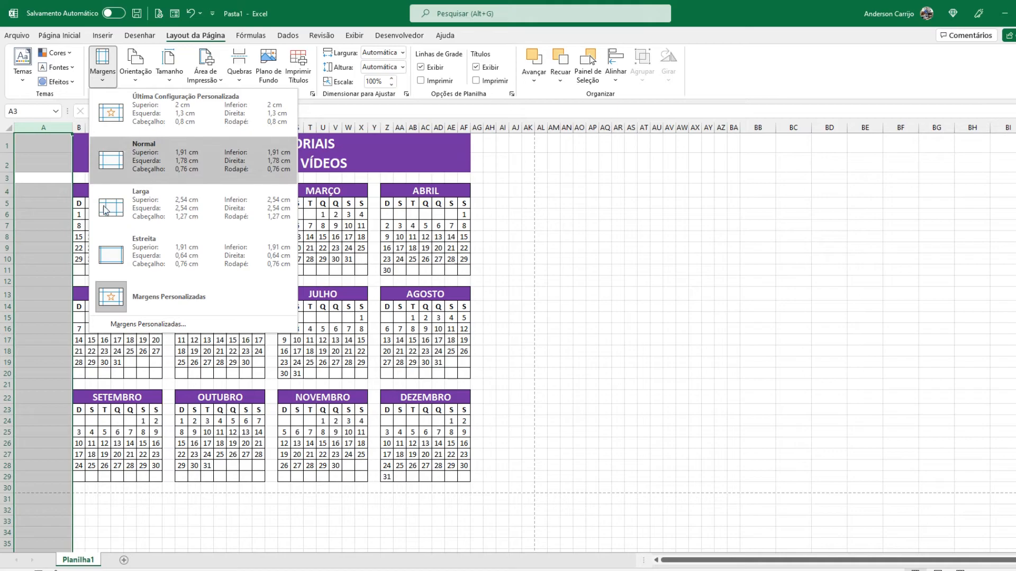
pyautogui.click(139, 321)
pyautogui.click(622, 334)
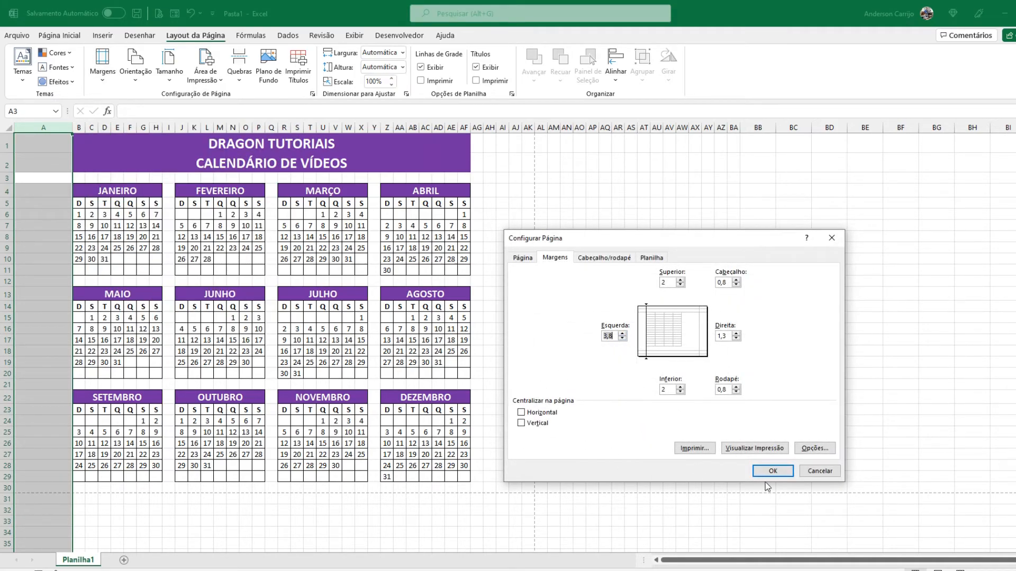
pyautogui.click(773, 471)
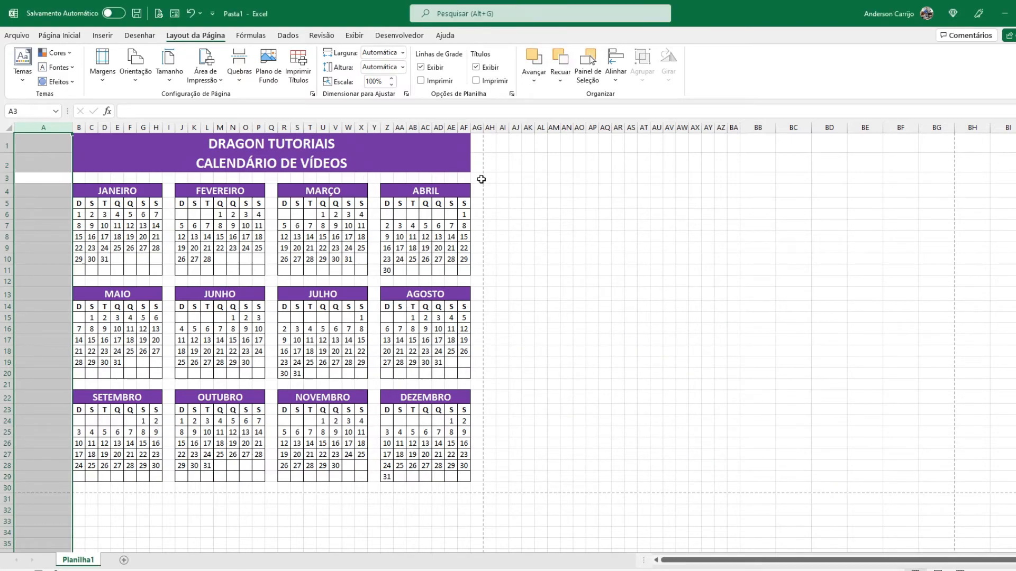
pyautogui.hotkey('ctrl', 'p')
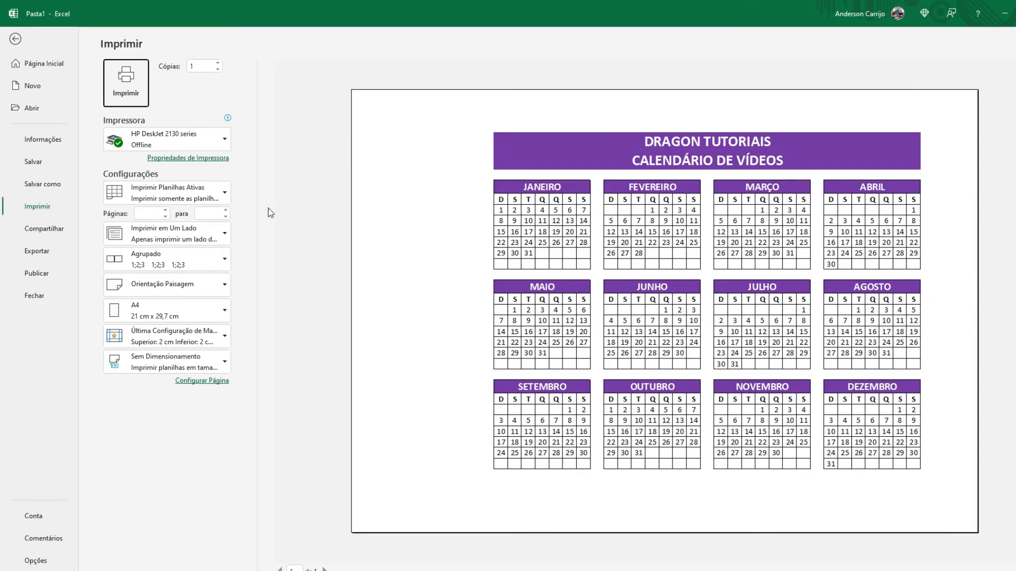
pyautogui.press('Escape')
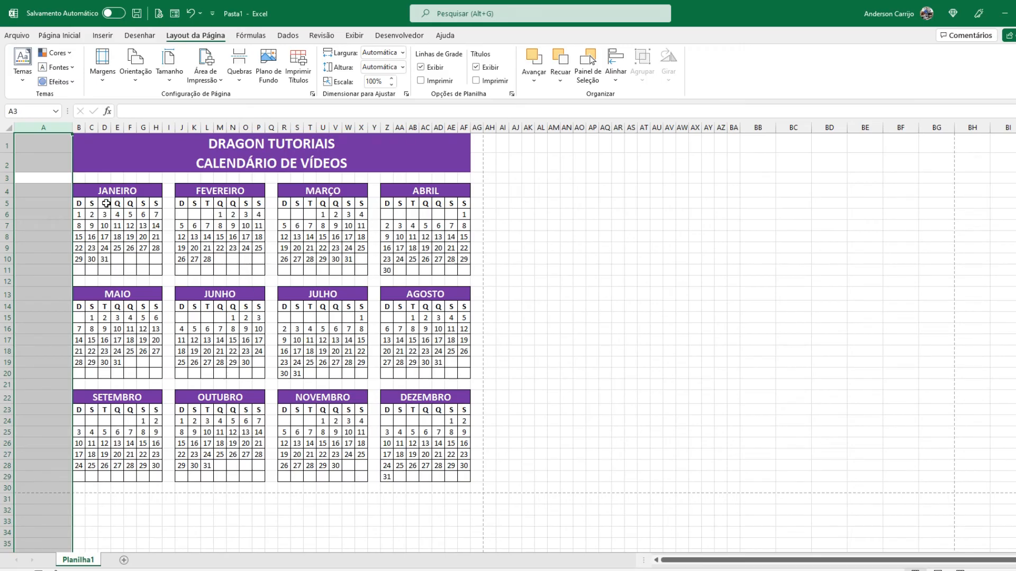
# - Narrow empty column A and check the calendar's centring in the print preview
pyautogui.moveTo(73, 127); pyautogui.dragTo(46, 128)
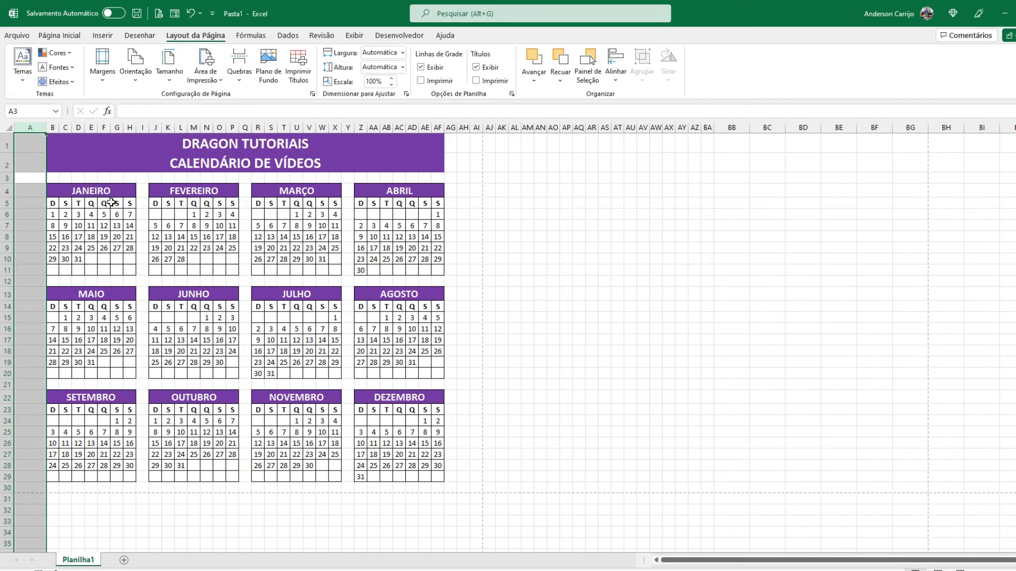
pyautogui.hotkey('ctrl', 'p')
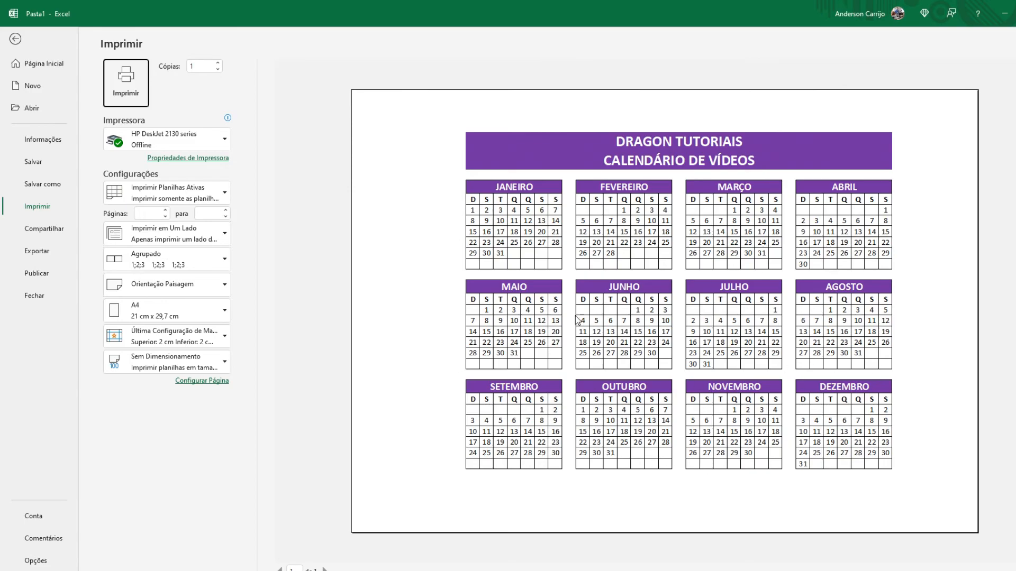
pyautogui.press('Escape')
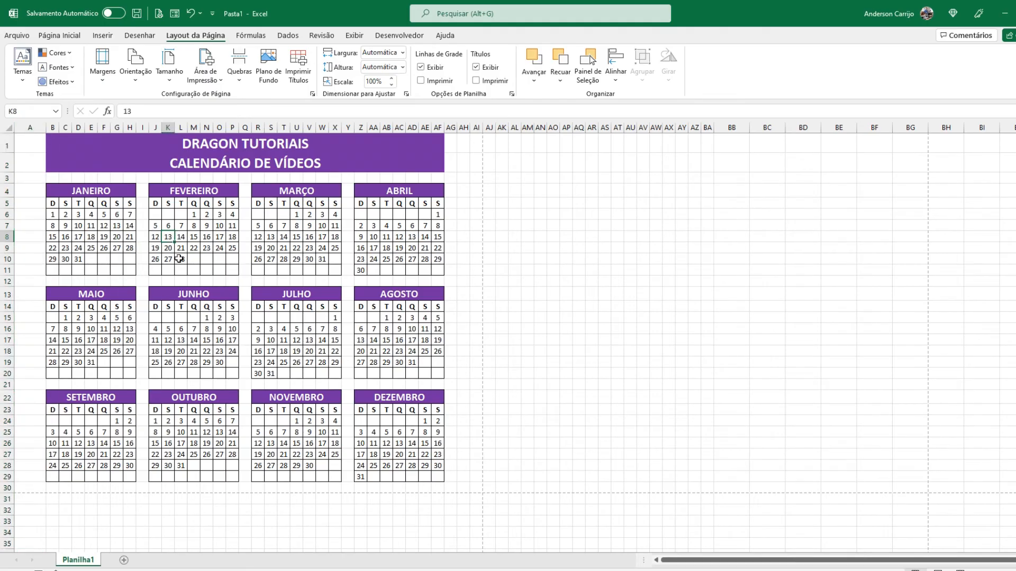
# - Fill JANEIRO's days 1 to 6 in B6:G6 with standard red
pyautogui.click(52, 214)
pyautogui.click(104, 236)
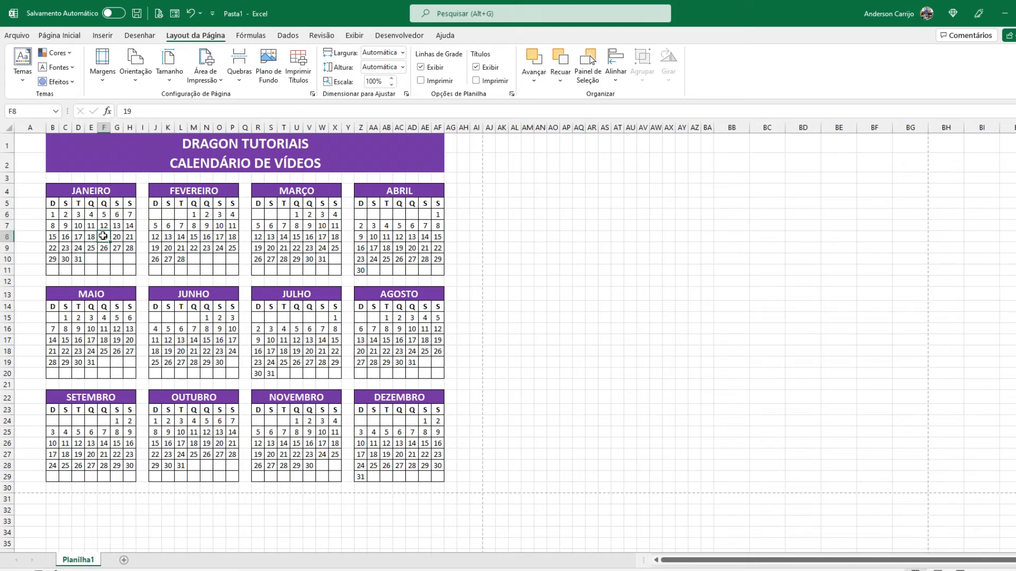
pyautogui.click(54, 215)
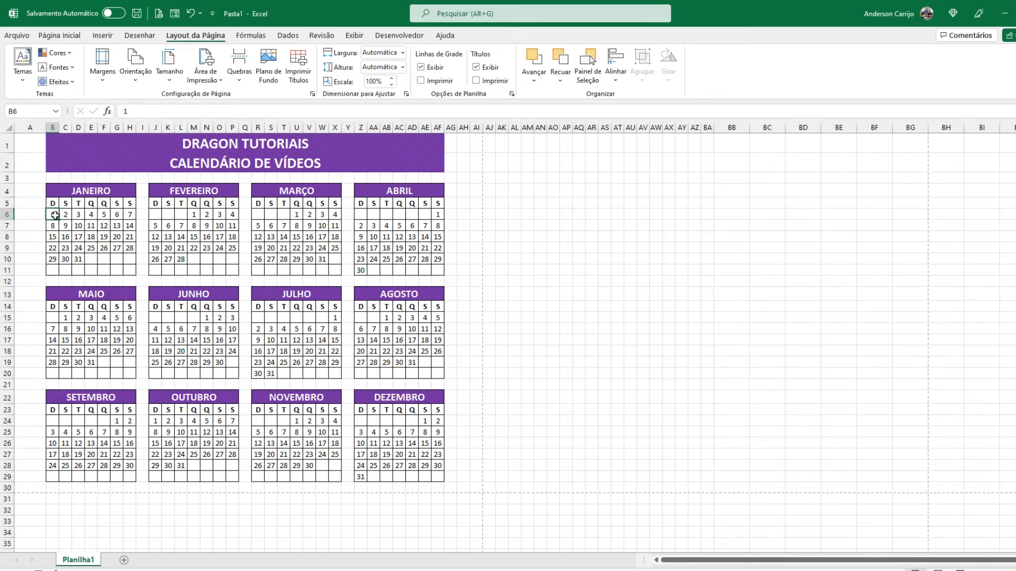
pyautogui.click(59, 35)
pyautogui.click(253, 76)
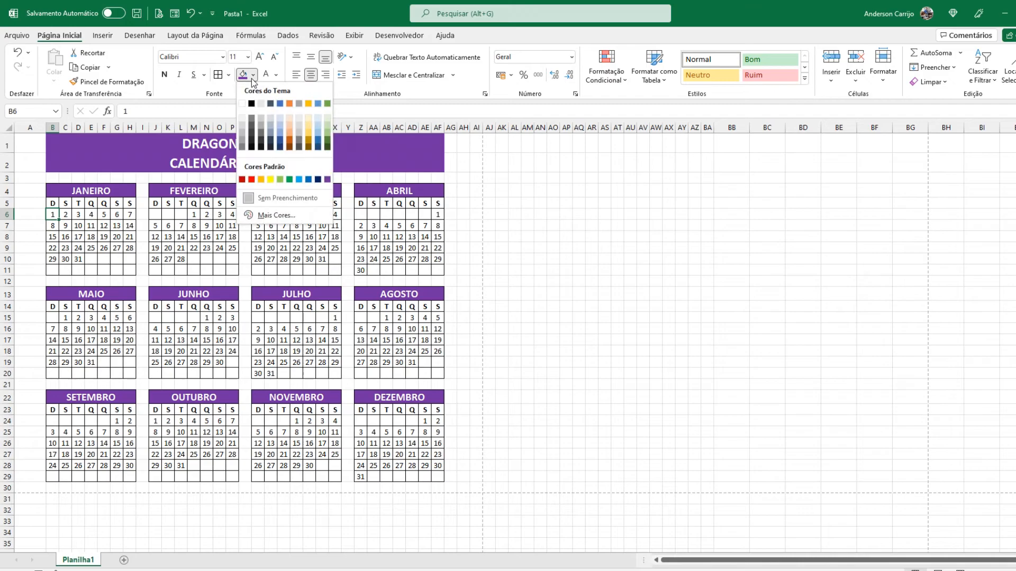
pyautogui.click(252, 180)
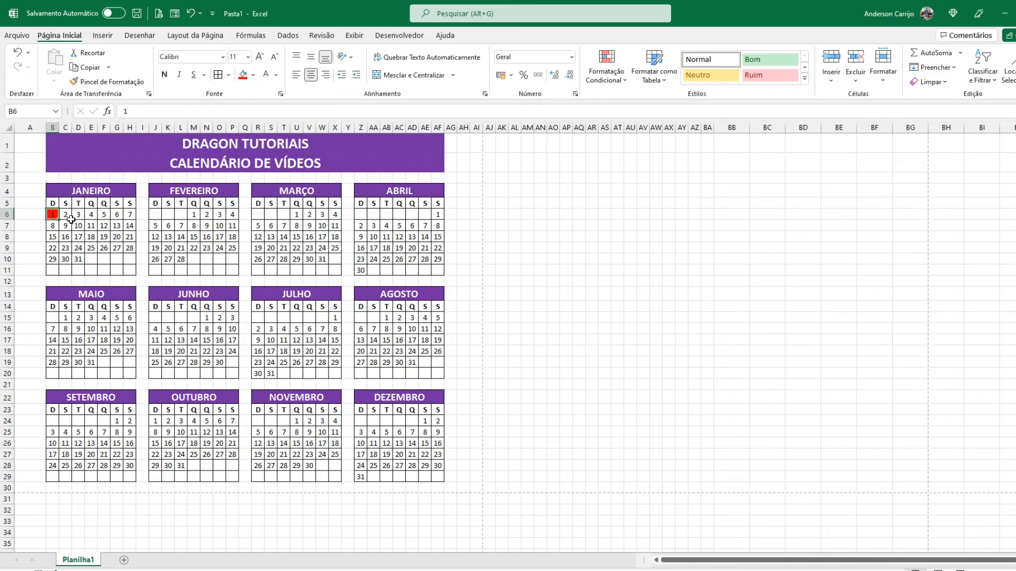
pyautogui.moveTo(71, 218); pyautogui.dragTo(118, 217)
pyautogui.click(242, 75)
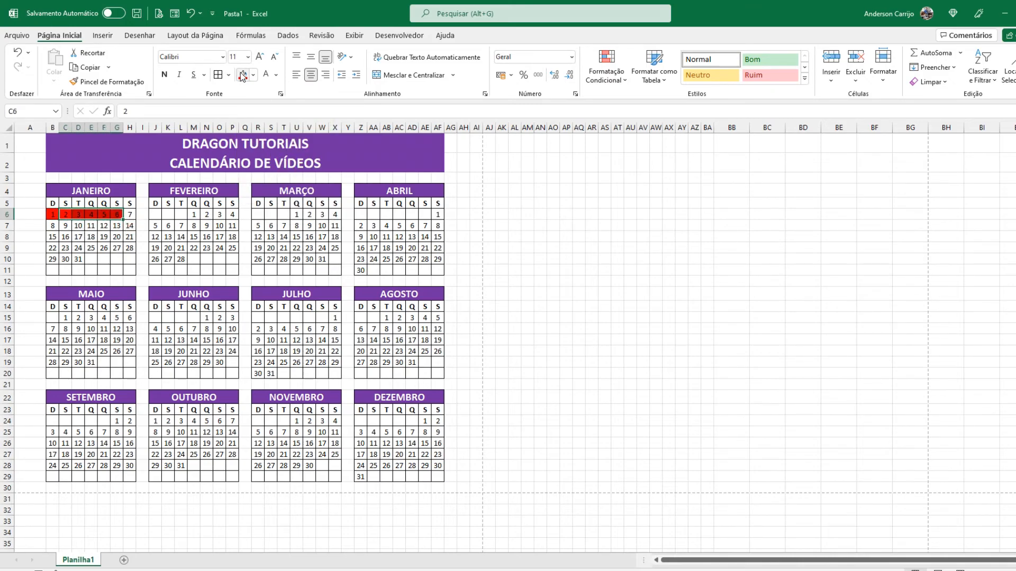
# - Apply the red fill to JANEIRO's Sundays 8, 15, 22 and 29 in B7:B10
pyautogui.click(91, 236)
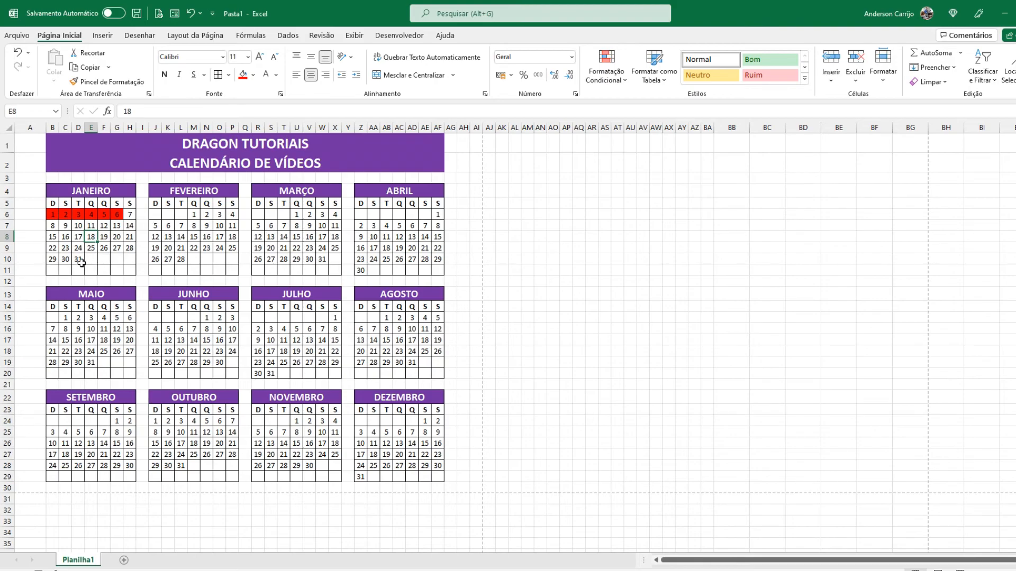
pyautogui.moveTo(52, 227); pyautogui.dragTo(53, 260)
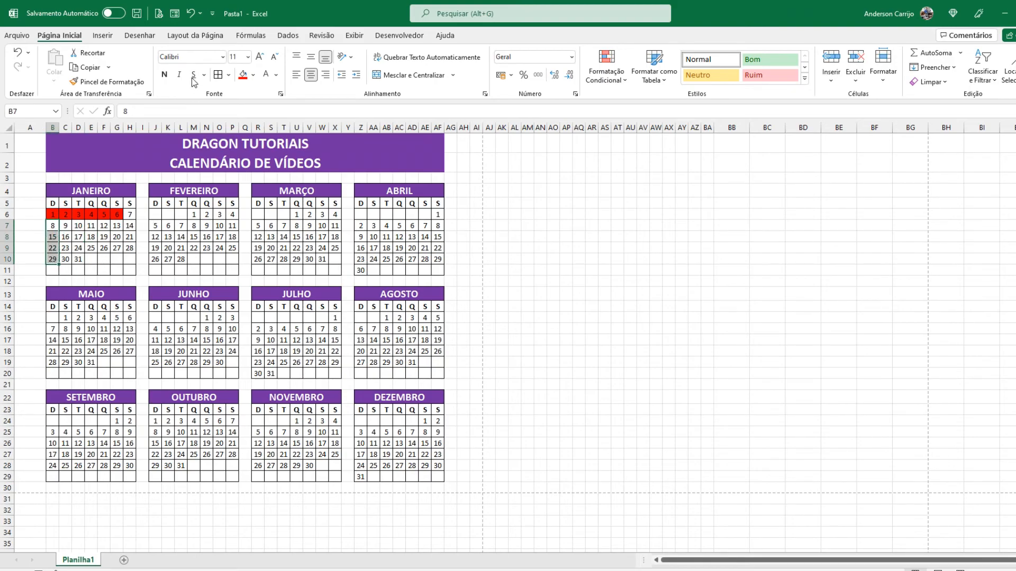
pyautogui.click(243, 75)
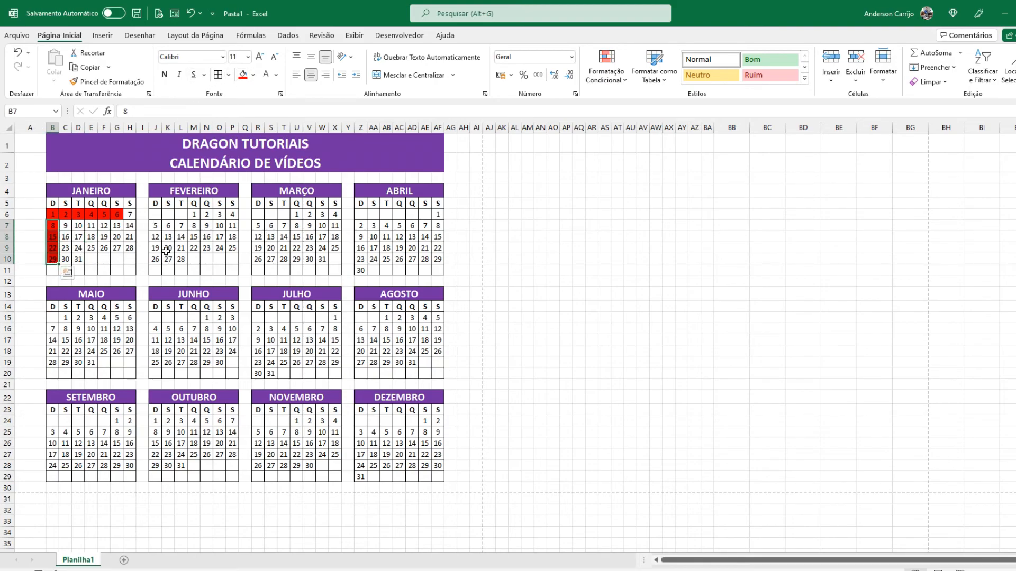
pyautogui.click(78, 237)
pyautogui.moveTo(117, 225); pyautogui.dragTo(106, 238)
pyautogui.click(104, 258)
pyautogui.click(78, 257)
pyautogui.click(68, 236)
pyautogui.click(78, 249)
pyautogui.click(91, 237)
pyautogui.click(78, 227)
pyautogui.click(78, 250)
pyautogui.click(114, 237)
pyautogui.click(90, 228)
pyautogui.click(91, 247)
pyautogui.click(119, 246)
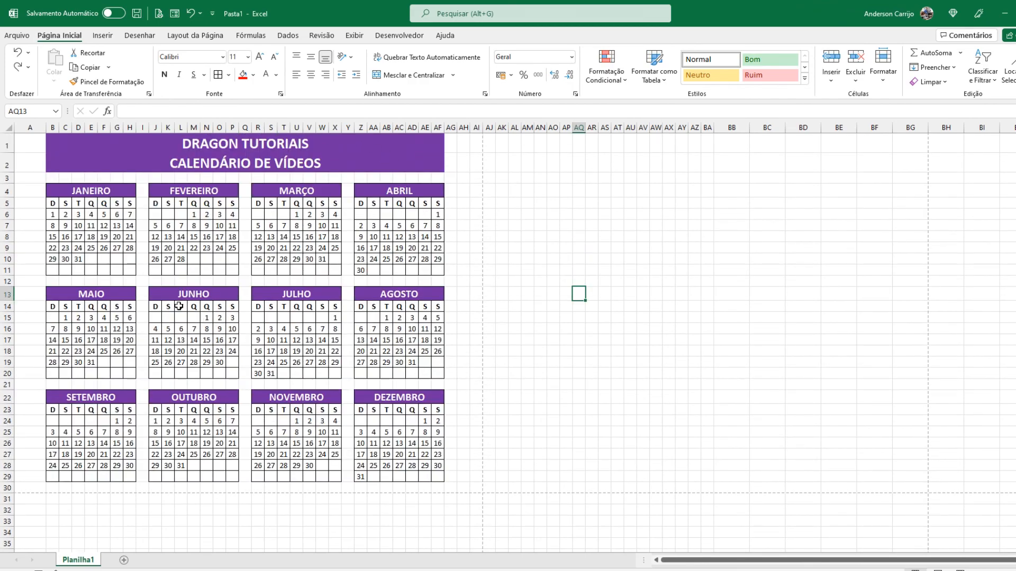
pyautogui.click(541, 241)
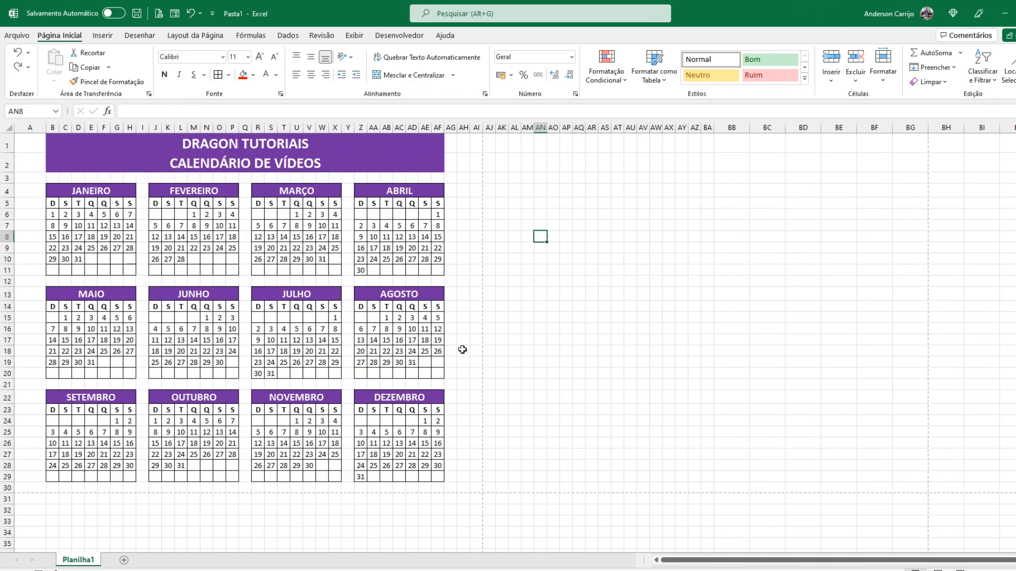